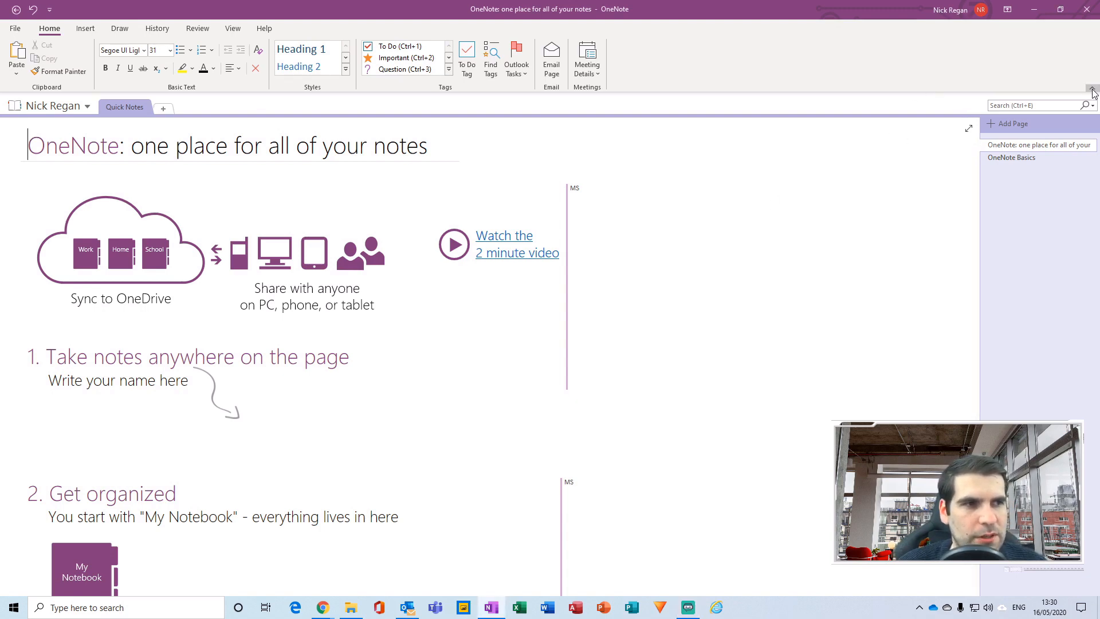
Collapse the ribbon to its headings and pin it open again.
left_click(1092, 88)
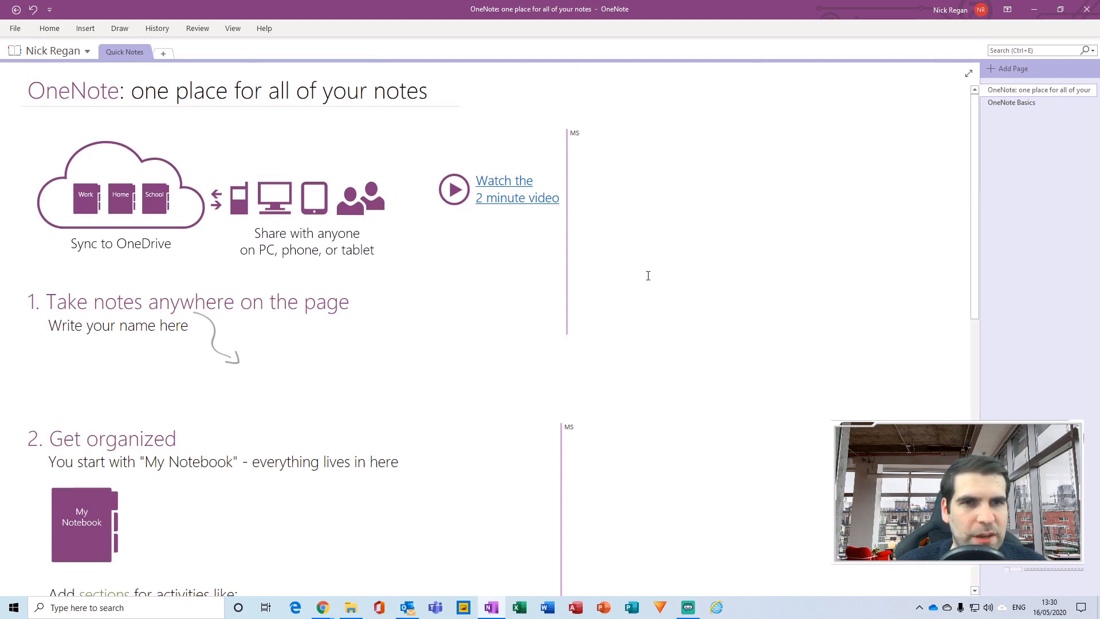
left_click(50, 28)
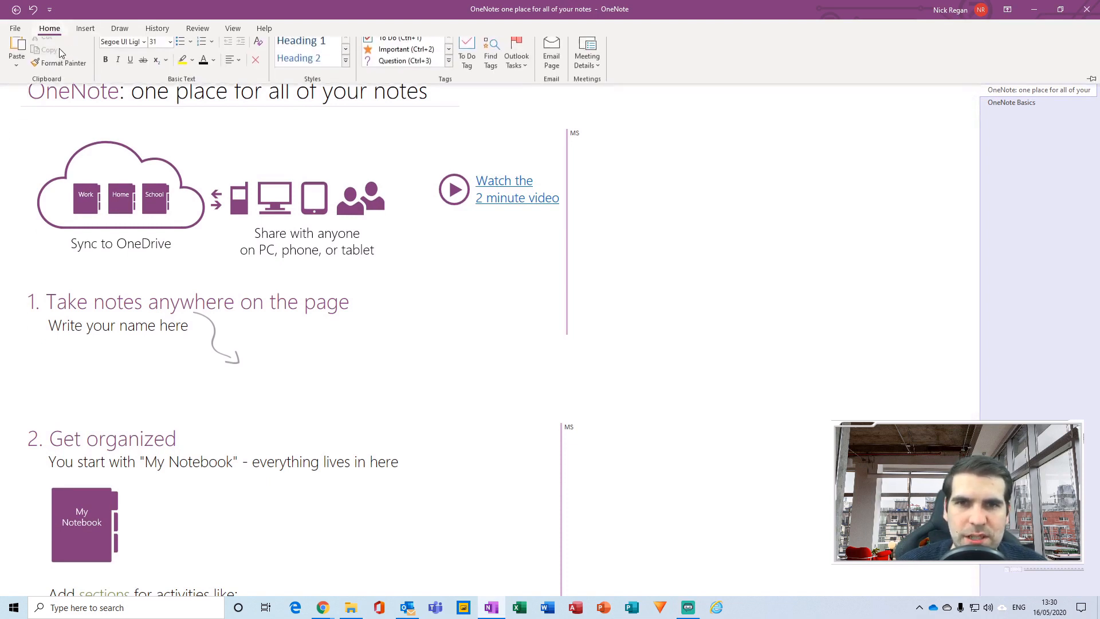
left_click(1092, 87)
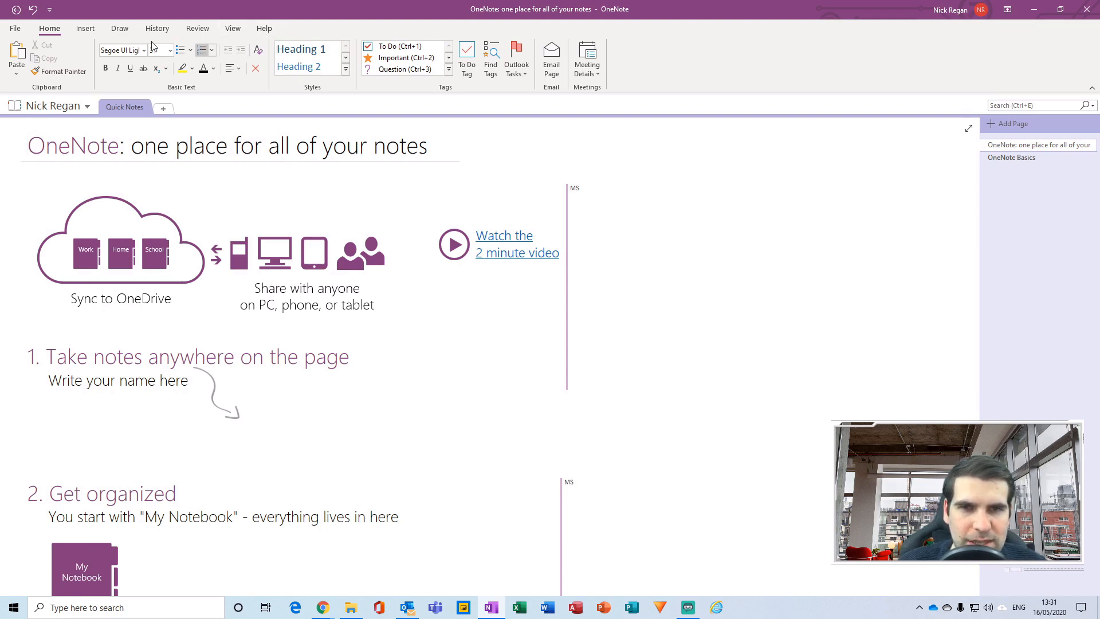
Examine the ribbon's command sets for inserting, drawing, history, review, view and help, ending on the Home commands.
left_click(86, 29)
left_click(119, 29)
left_click(157, 29)
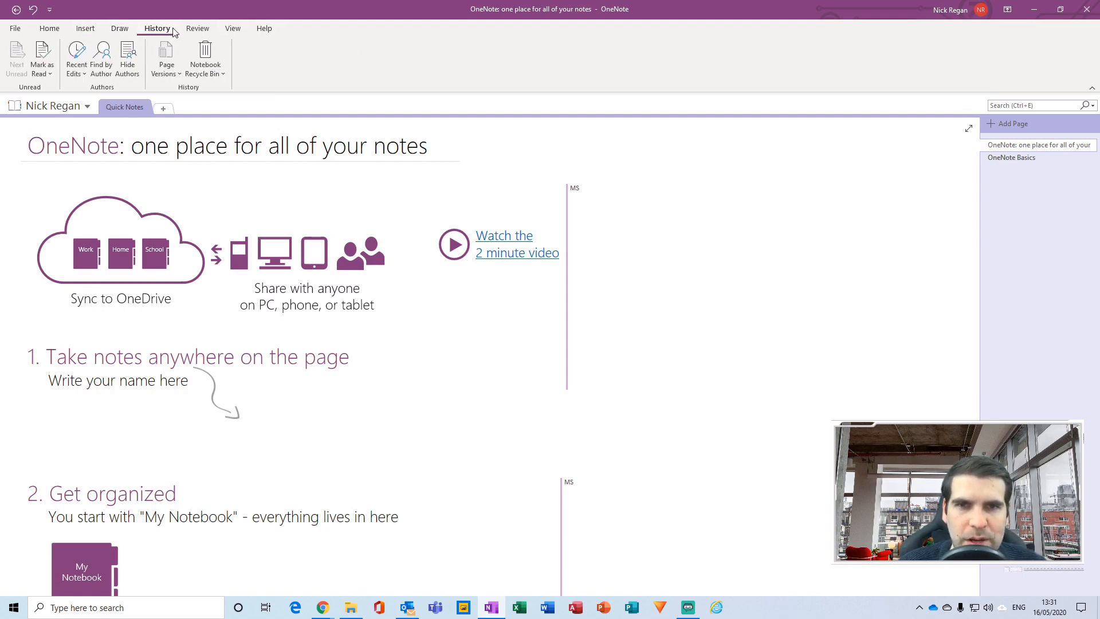
left_click(198, 28)
left_click(233, 29)
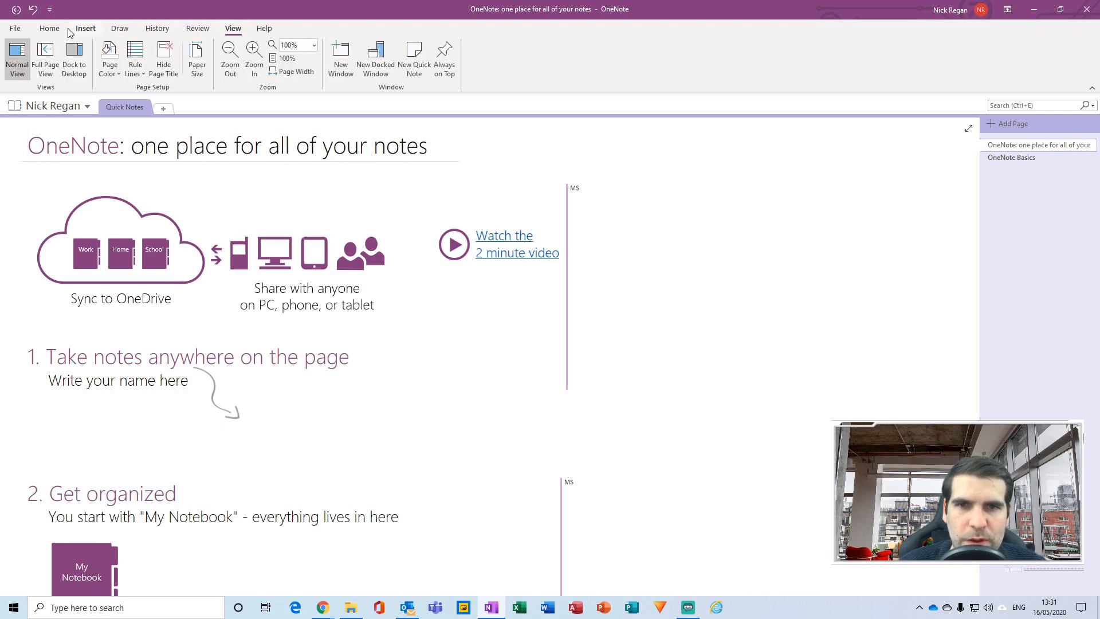
left_click(50, 29)
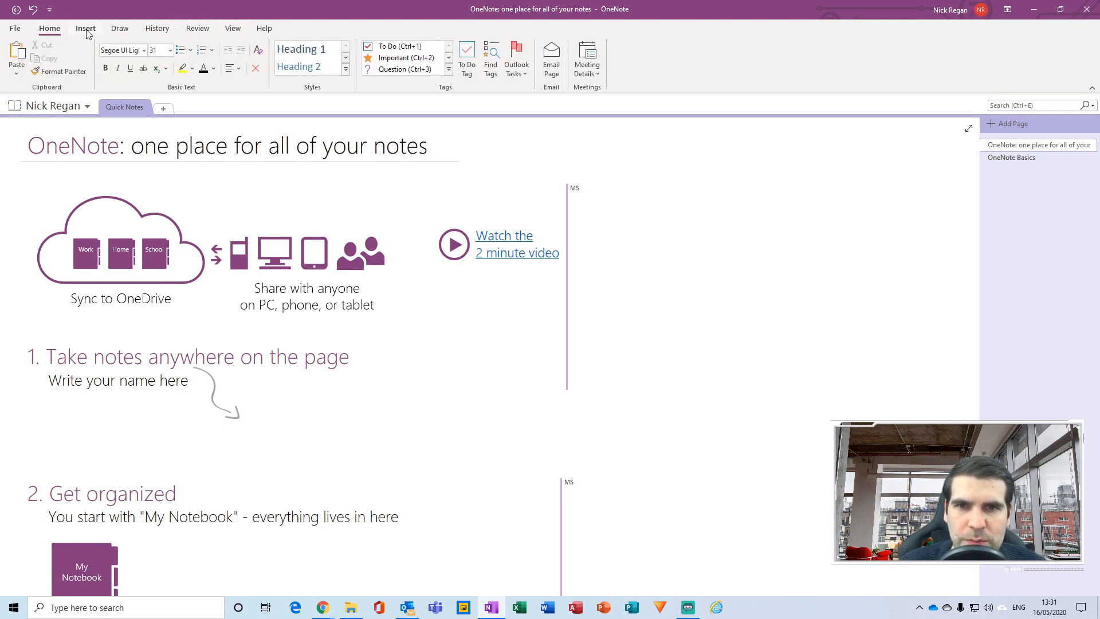
left_click(85, 29)
left_click(120, 29)
left_click(153, 29)
left_click(197, 29)
left_click(233, 28)
left_click(264, 28)
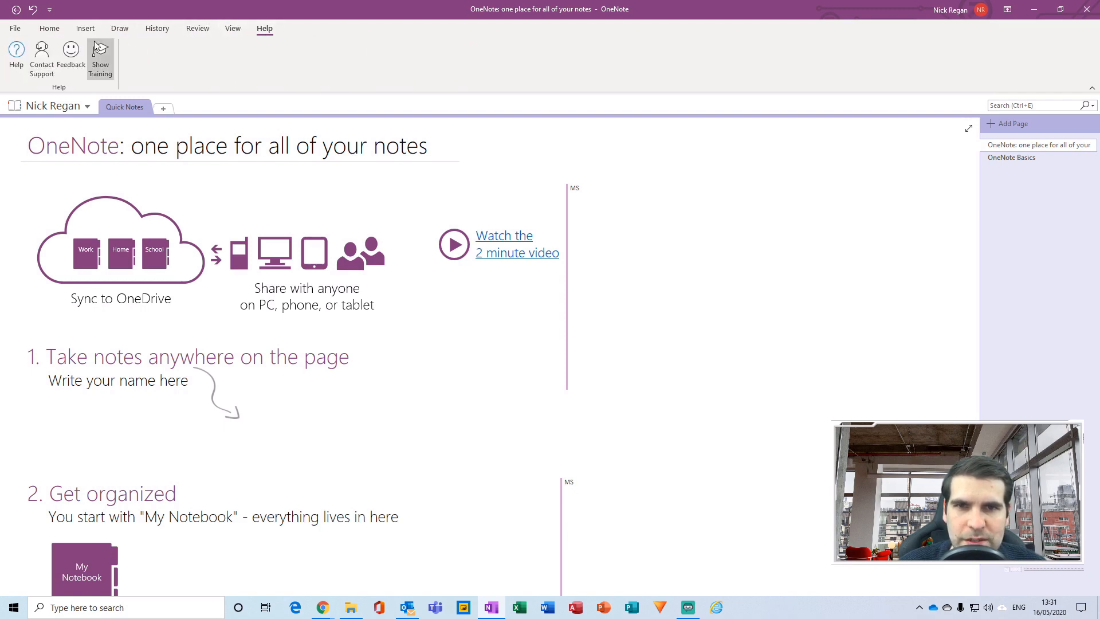
left_click(49, 29)
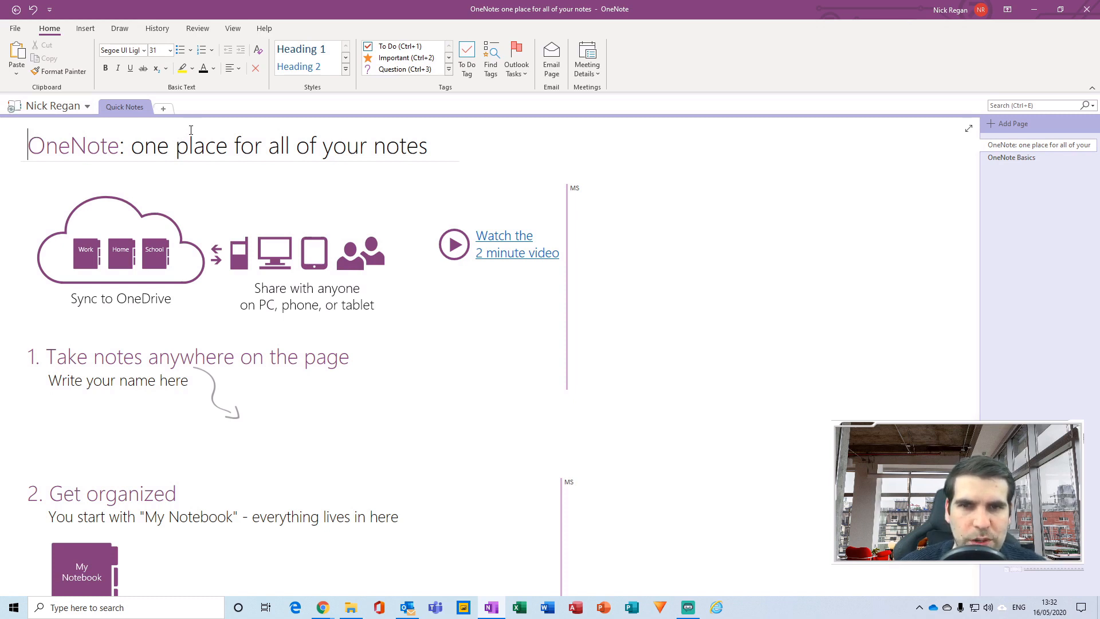
View the list of available notebooks and close it.
left_click(96, 108)
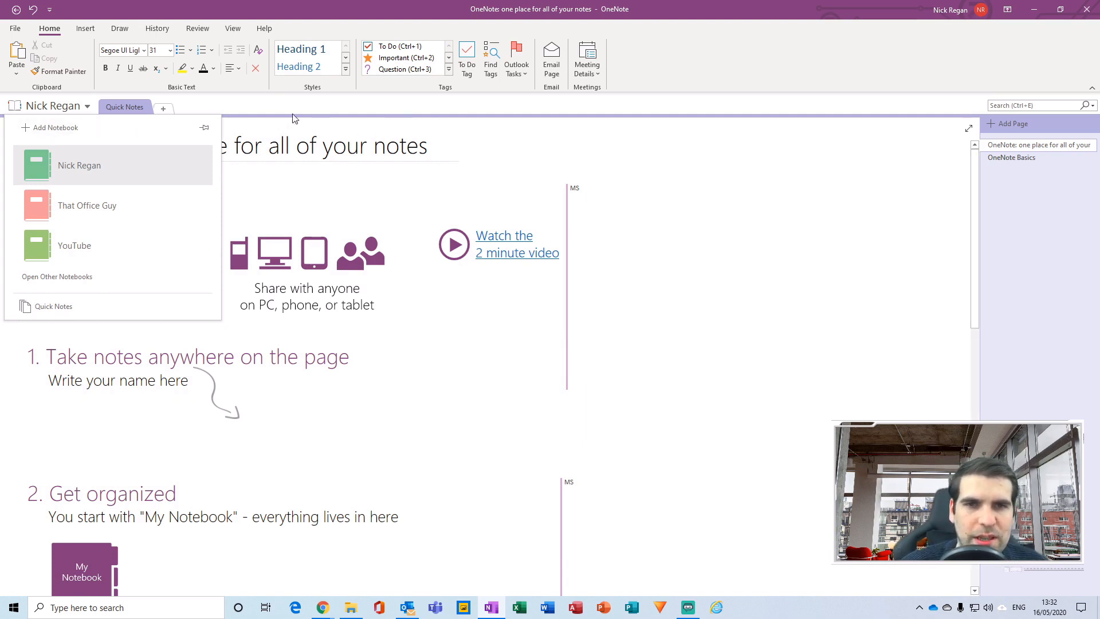
left_click(235, 109)
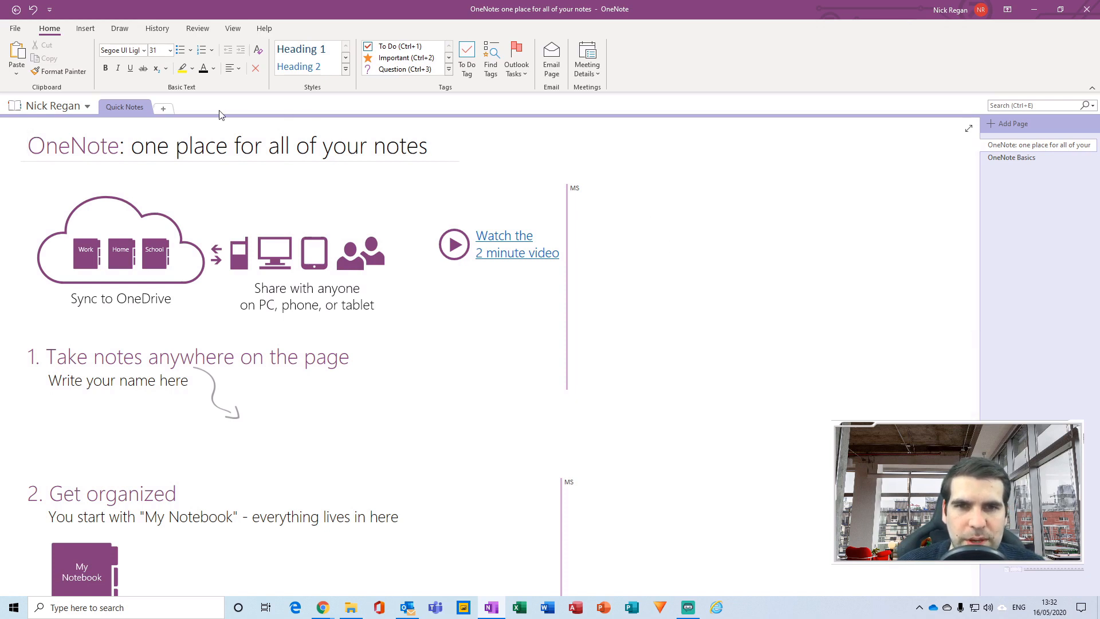
Add a new section named "Test" to the current notebook.
left_click(163, 108)
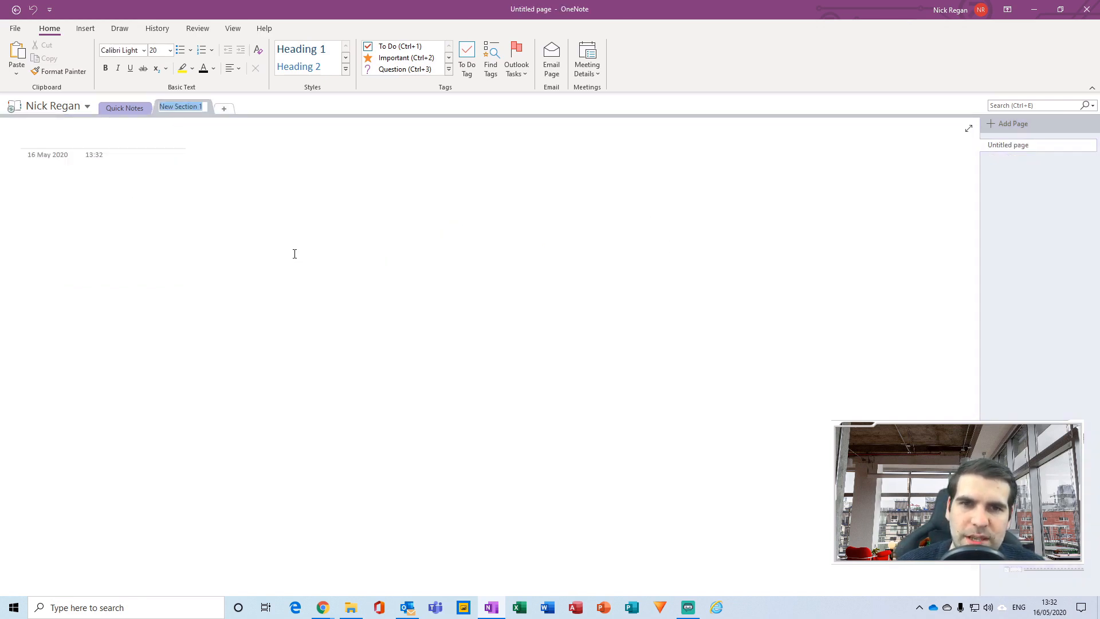
type("Test")
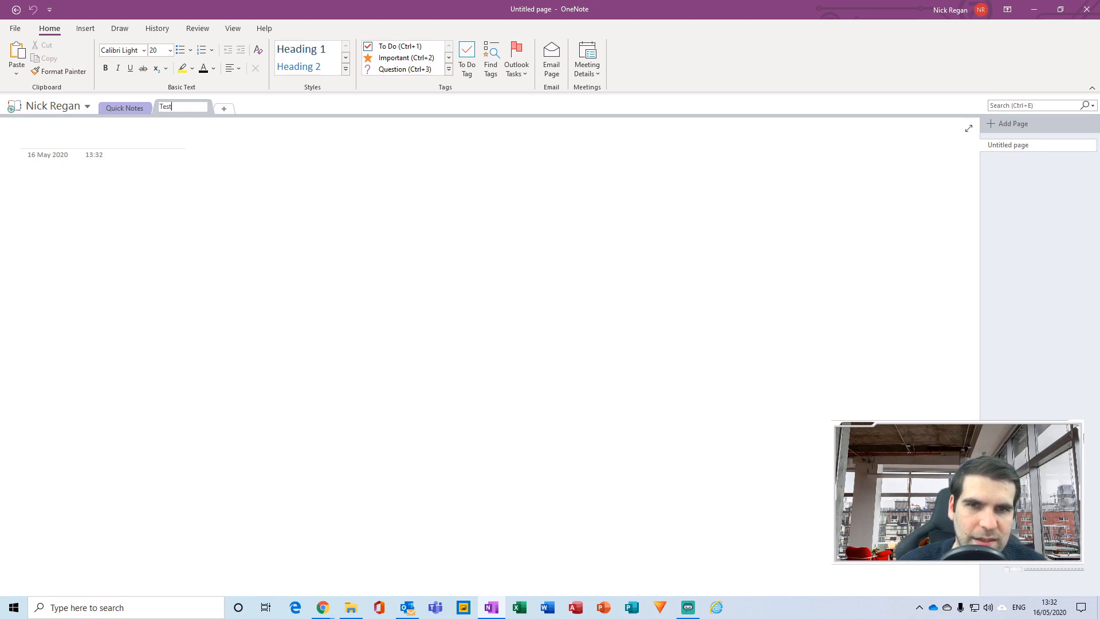
key("Return")
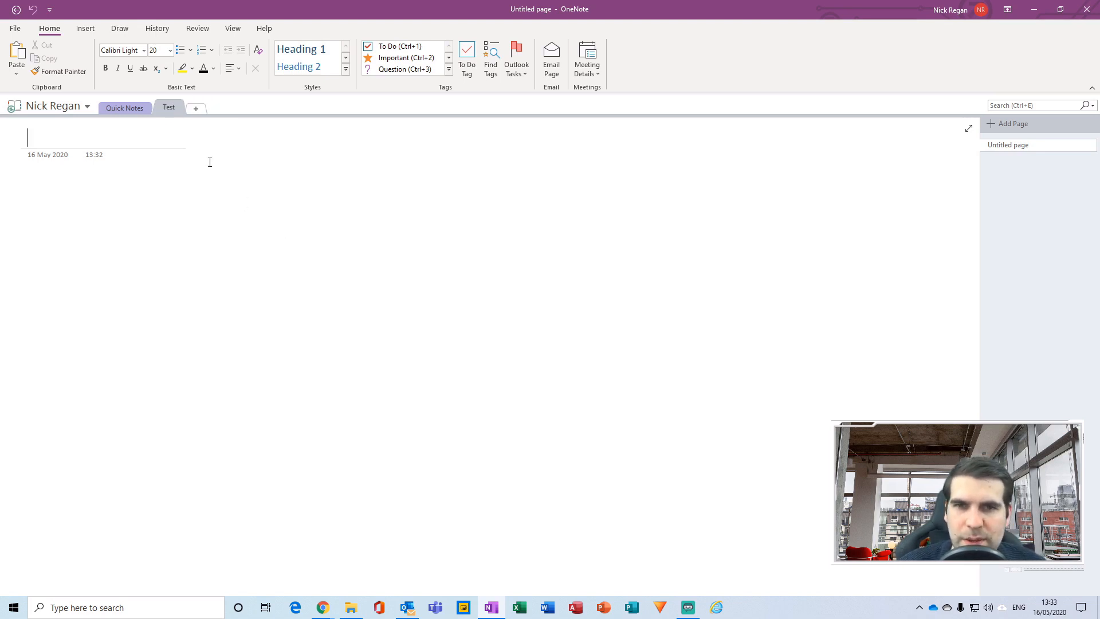
Switch between the Quick Notes and Test sections to compare their pages, ending on Quick Notes.
left_click(135, 109)
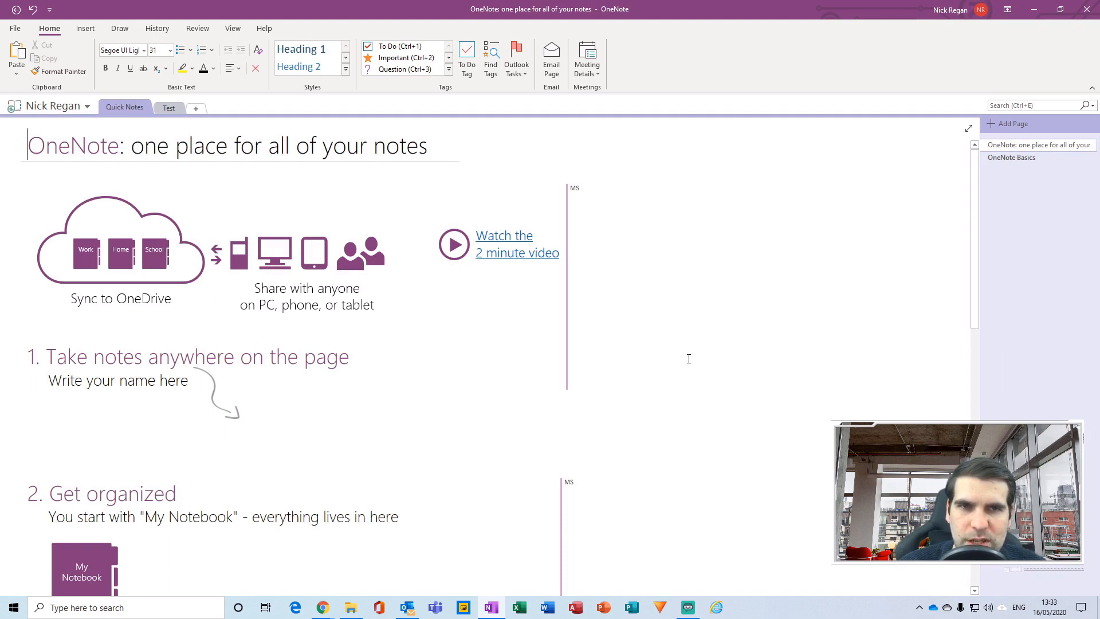
left_click(169, 108)
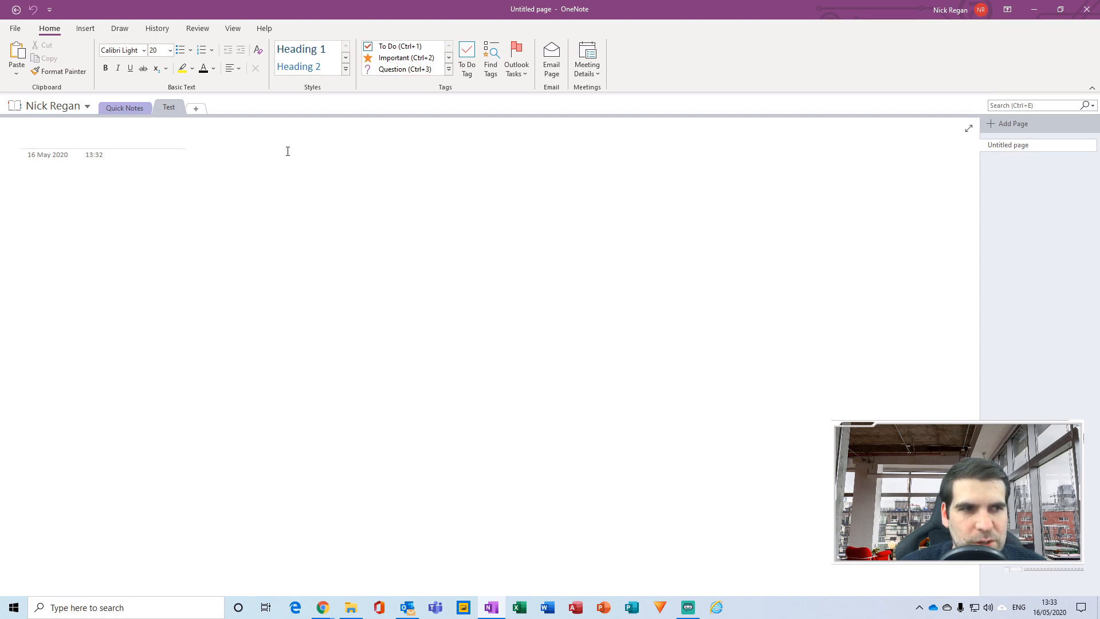
left_click(148, 110)
left_click(159, 112)
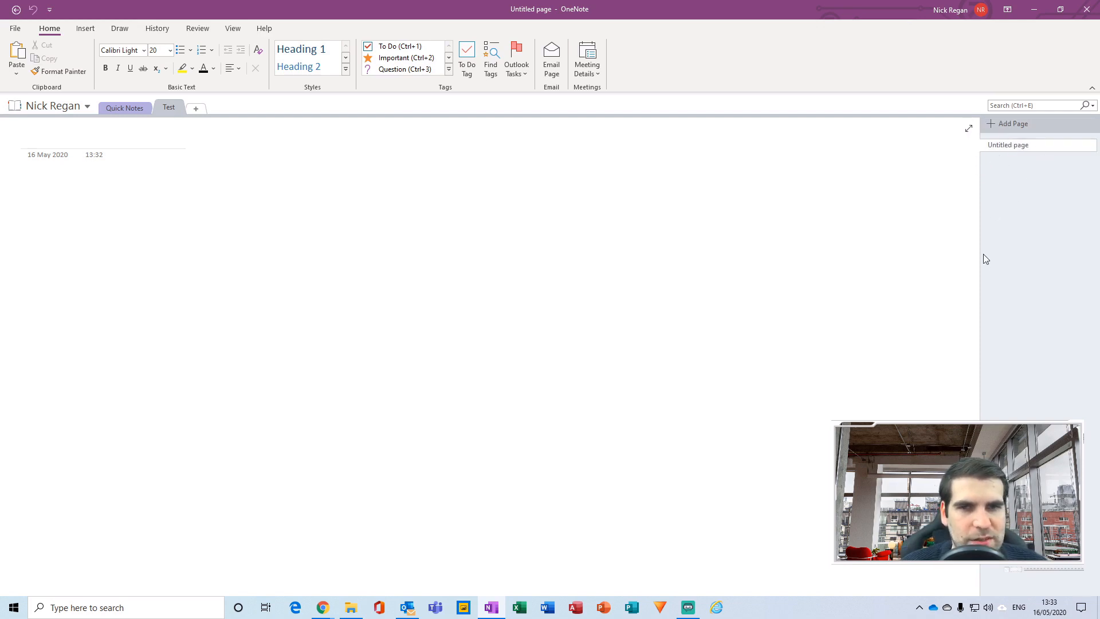
left_click(124, 108)
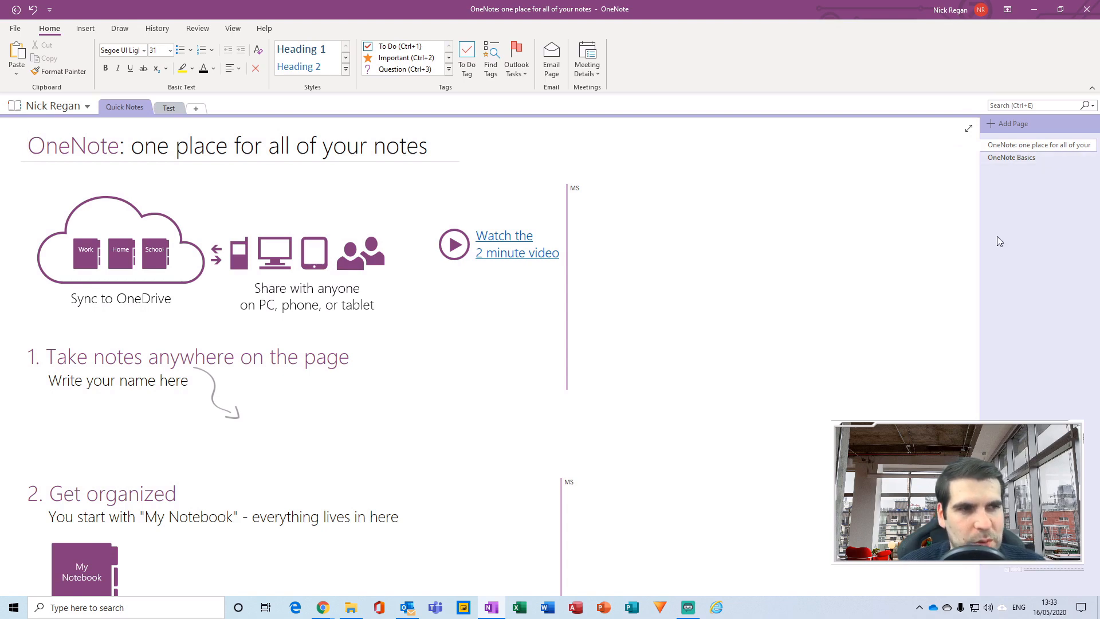
Examine the two pages in the Quick Notes section, alternating between OneNote Basics and the "one place for all of your notes" page.
left_click(998, 159)
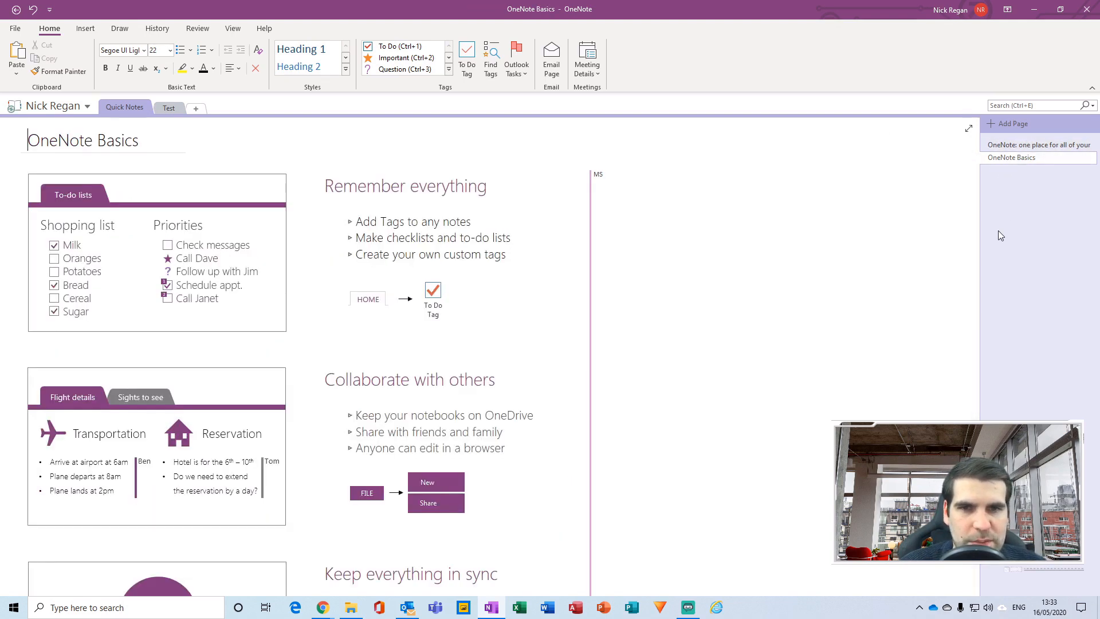
left_click(1000, 145)
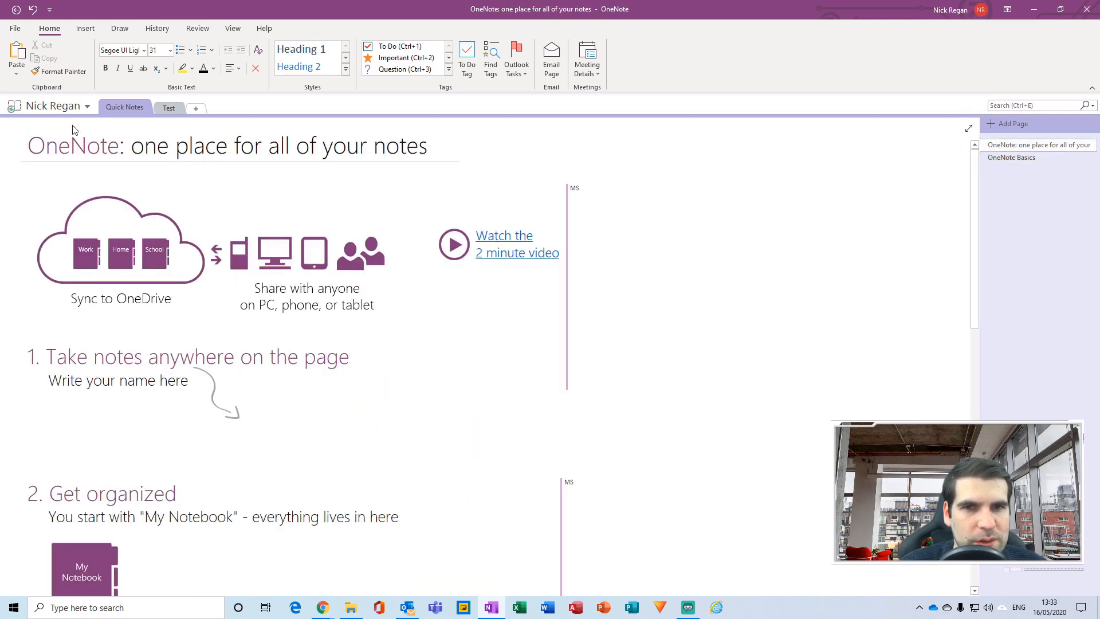
left_click(1010, 158)
left_click(1014, 146)
left_click(1015, 159)
left_click(1016, 145)
left_click(1015, 162)
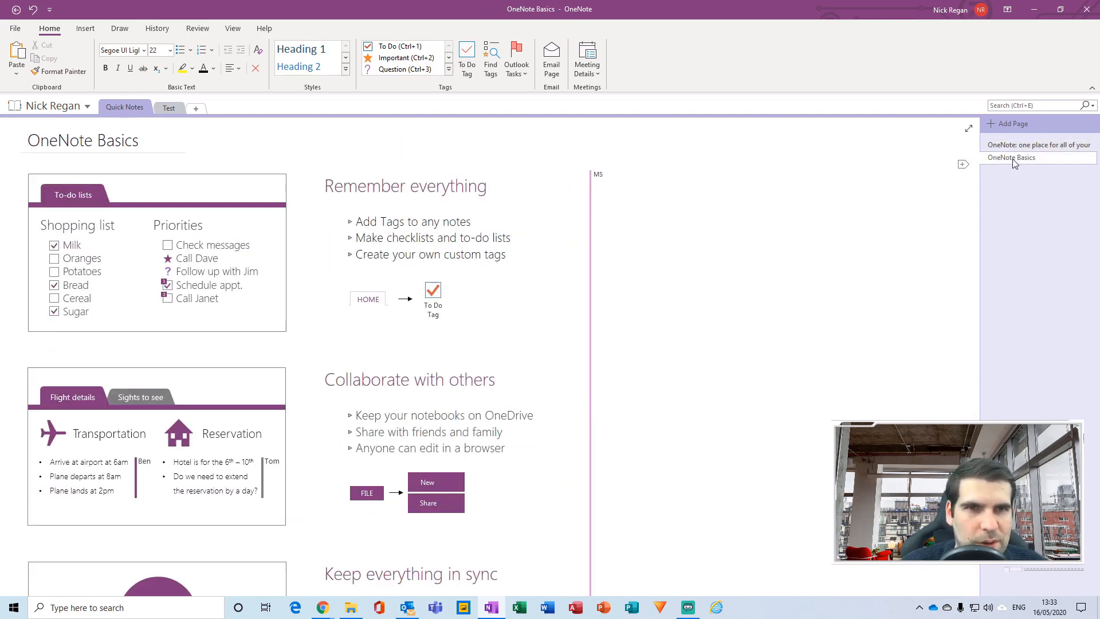
left_click(1014, 145)
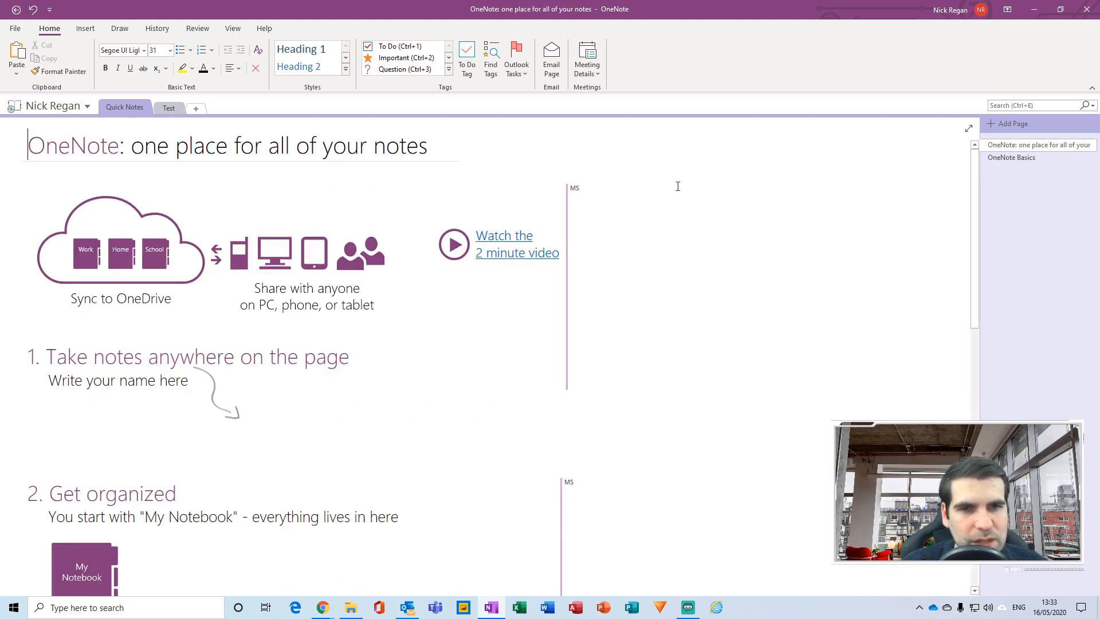
left_click(1039, 165)
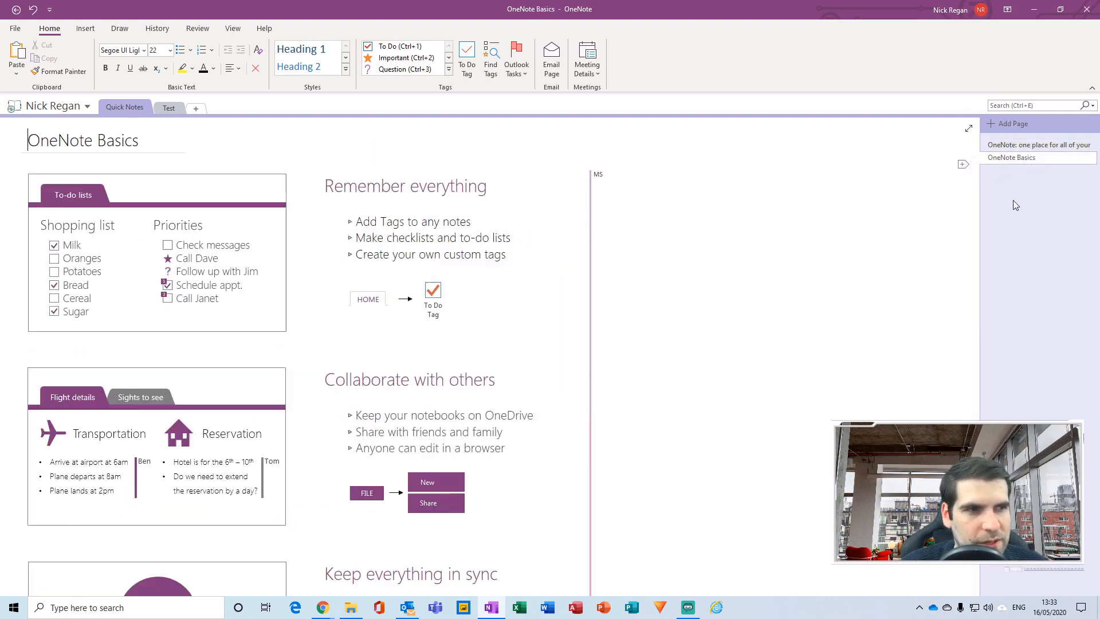
scroll(472, 298, "down", 10)
scroll(471, 303, "up", 10)
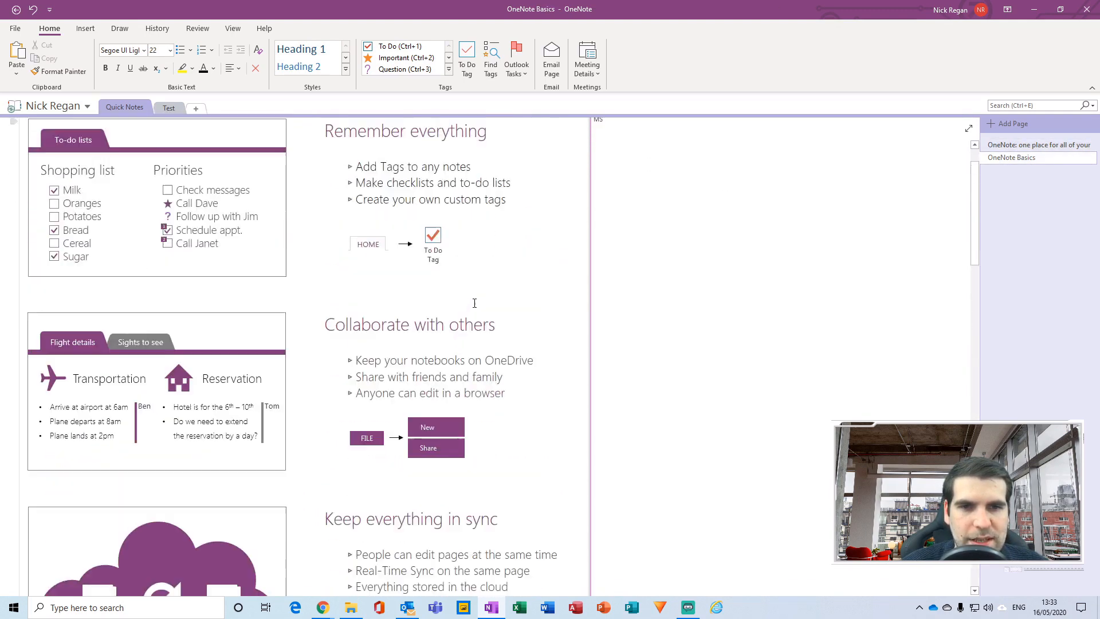
left_click(1034, 145)
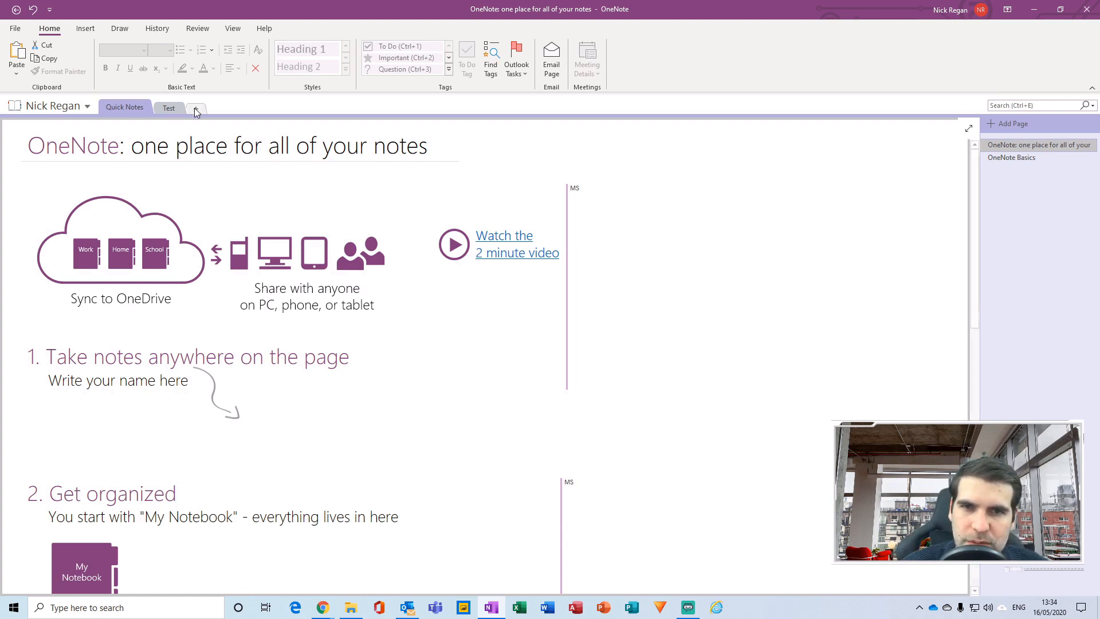
Rename the untitled page in the Test section as "Test 1".
left_click(168, 108)
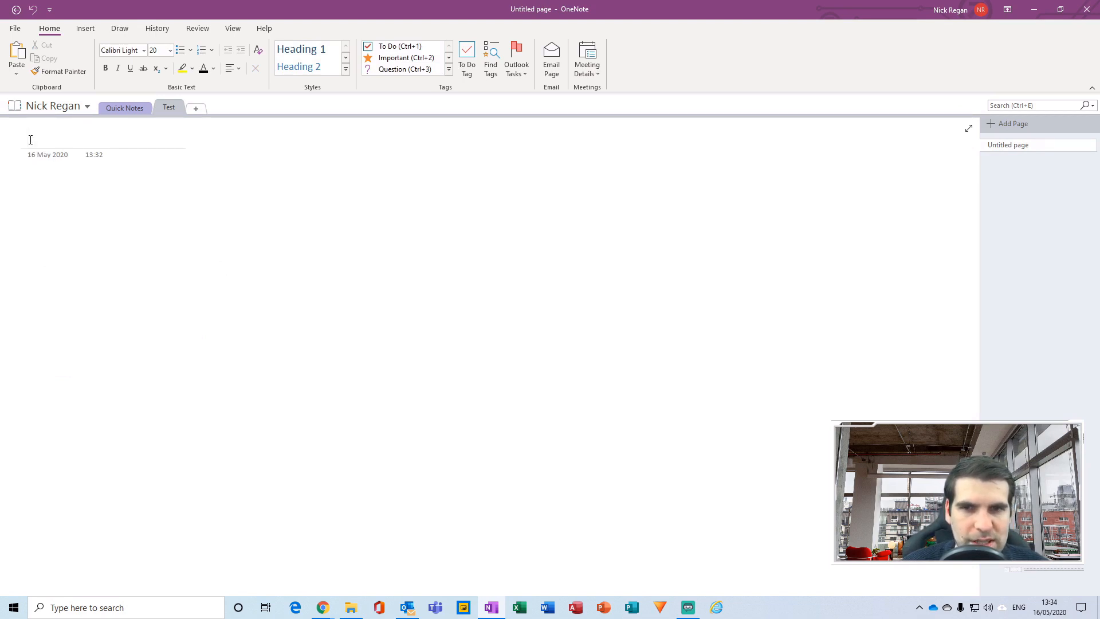
left_click_drag(30, 139, 130, 140)
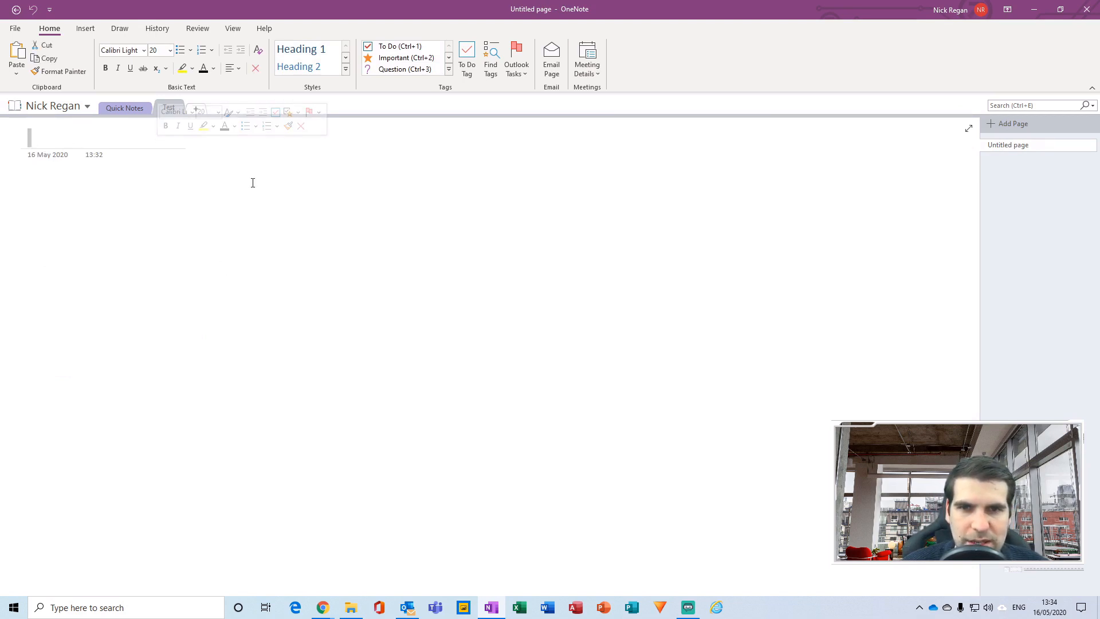
right_click(1014, 147)
left_click(934, 153)
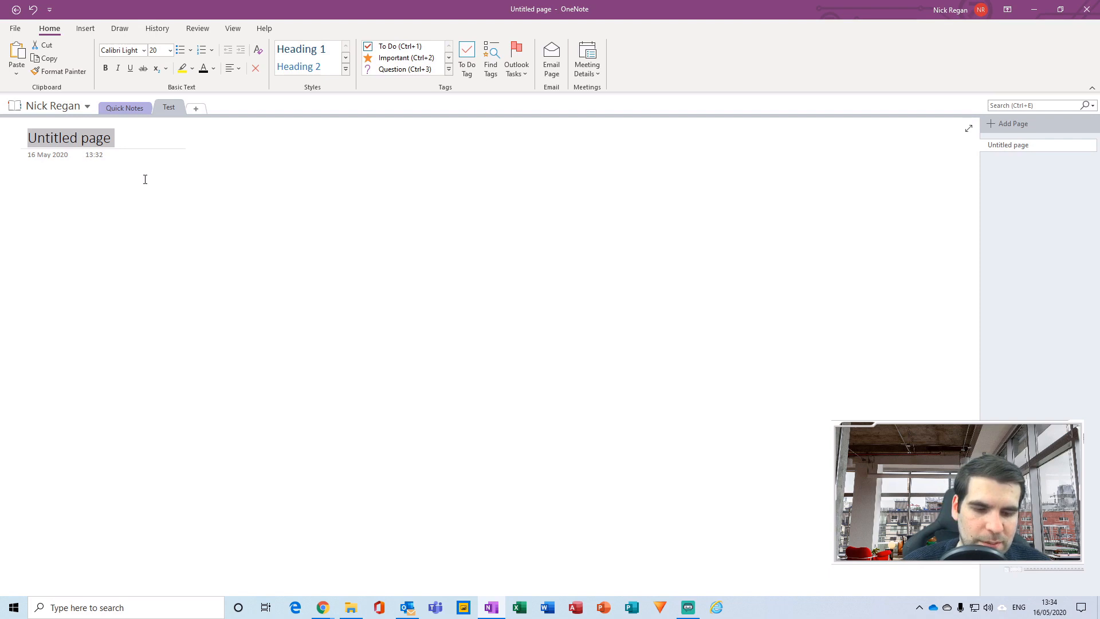
type("Test 1")
key("Return")
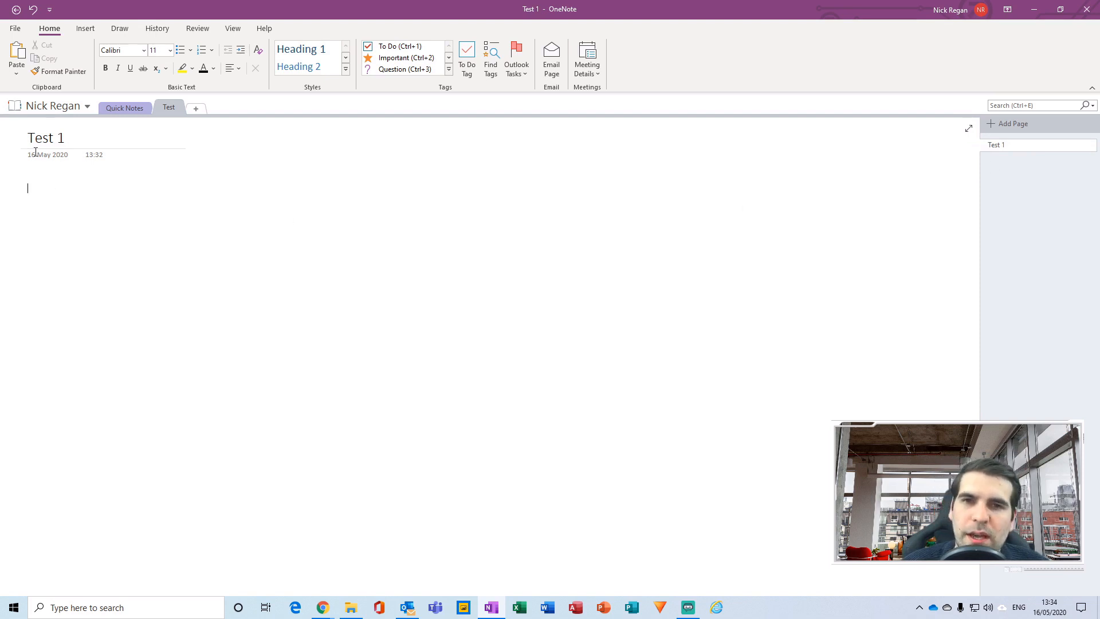
Add a second page titled "Test 2" to the Test section and switch between both pages.
left_click(1009, 124)
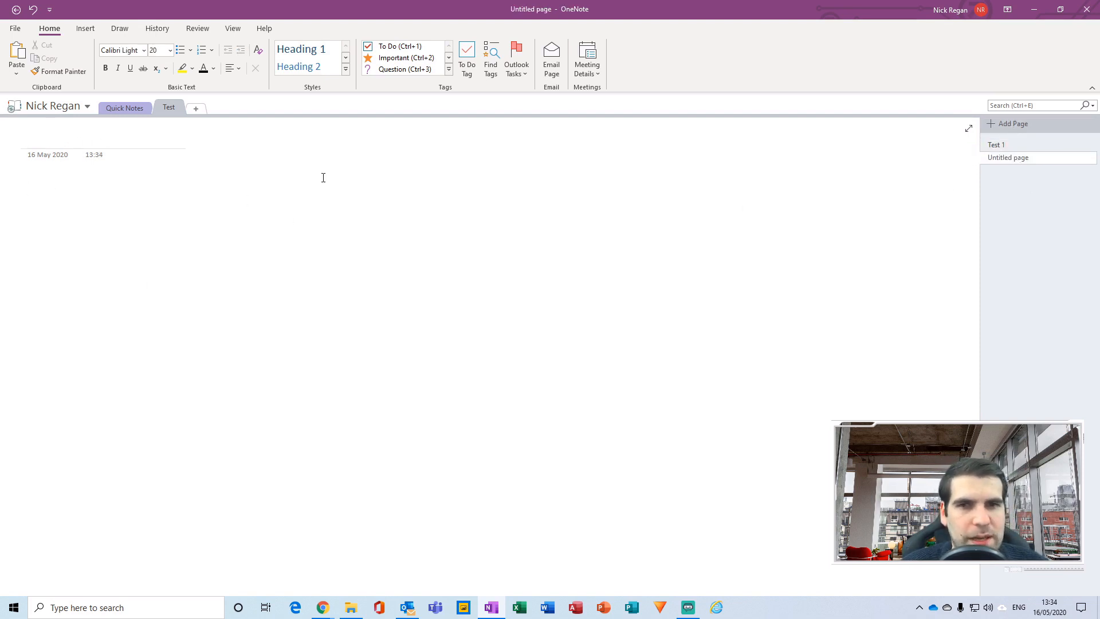
type("Test 2")
key("Return")
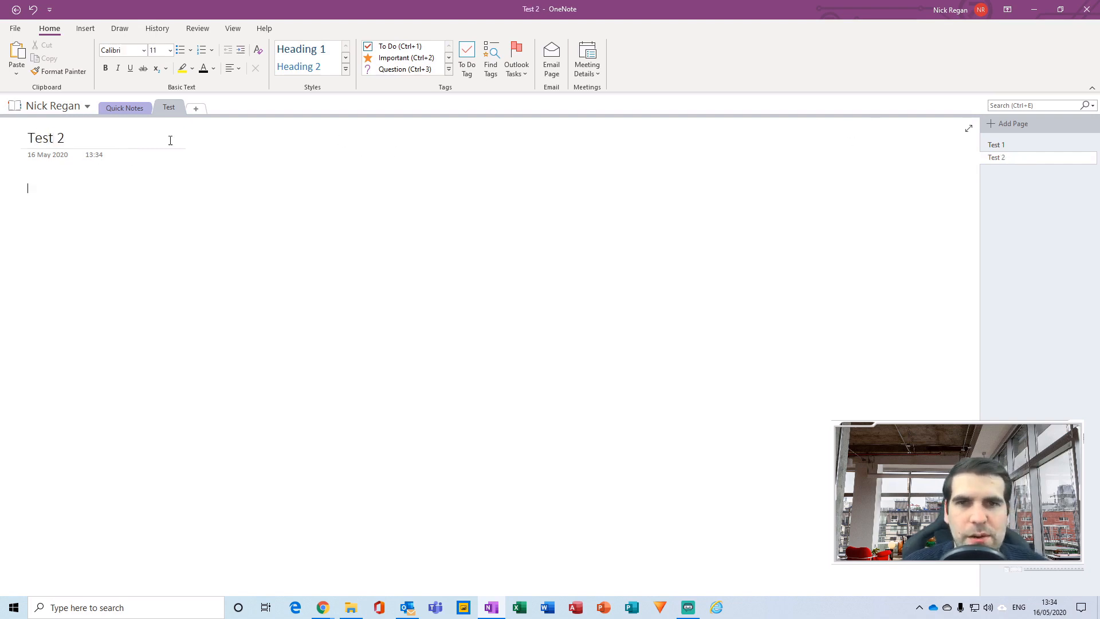
left_click(1001, 147)
left_click(1010, 157)
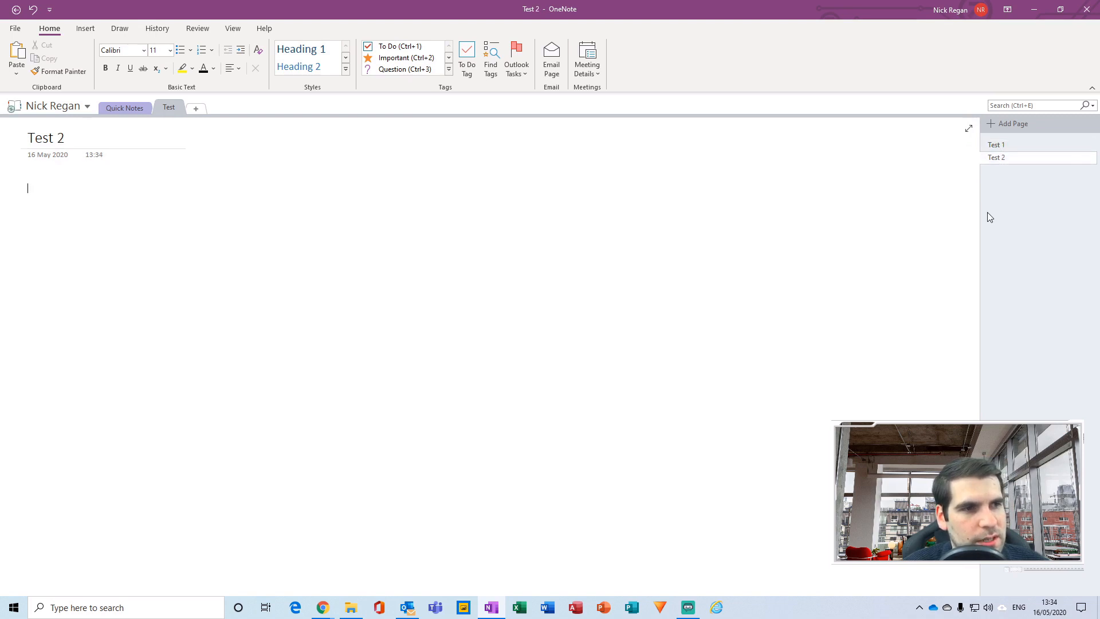
Make the Test 2 page a subpage of Test 1 and view both pages.
right_click(997, 159)
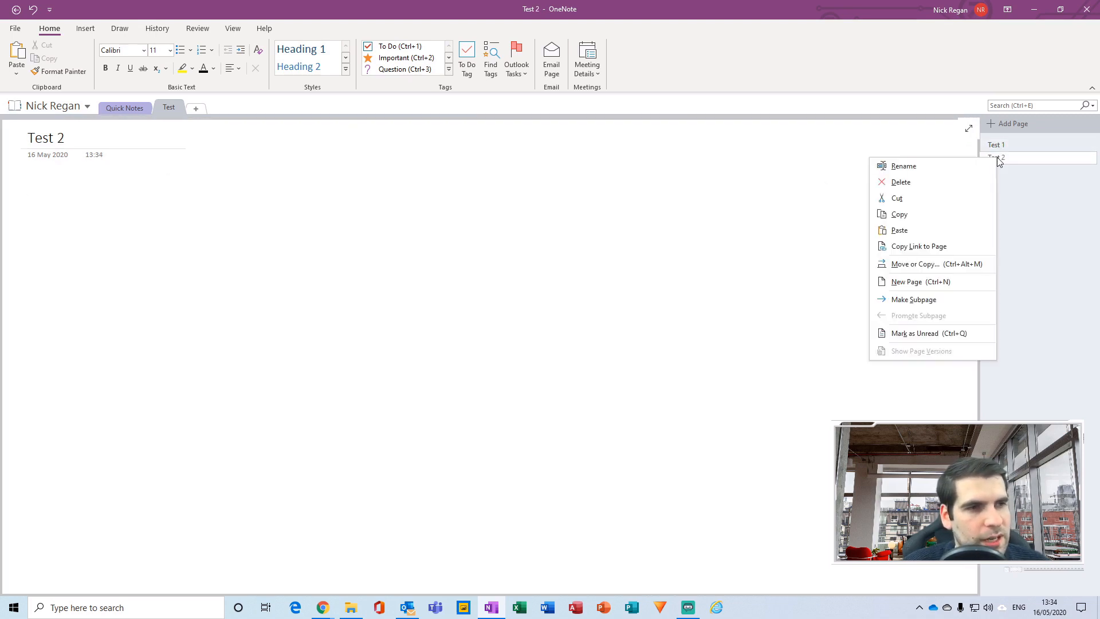
left_click(918, 300)
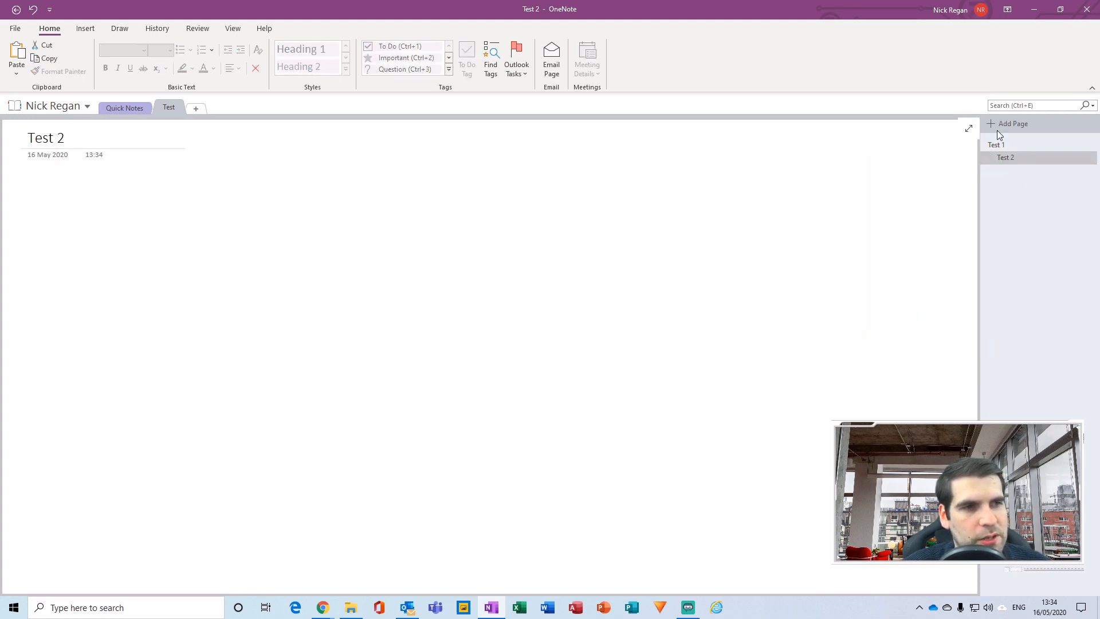
left_click(1007, 146)
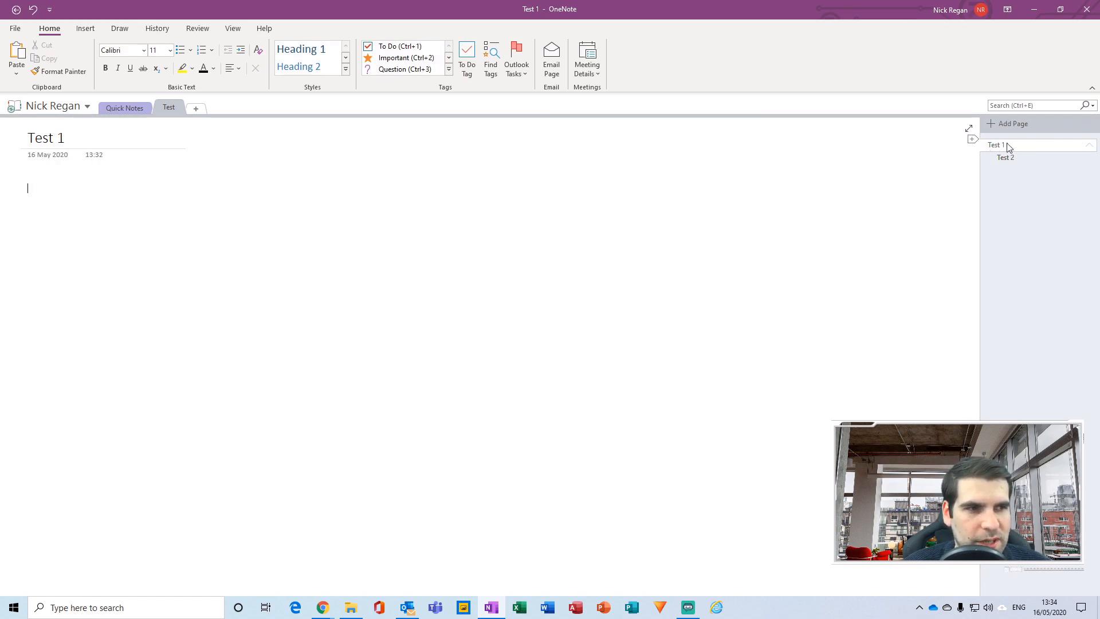
left_click(1014, 158)
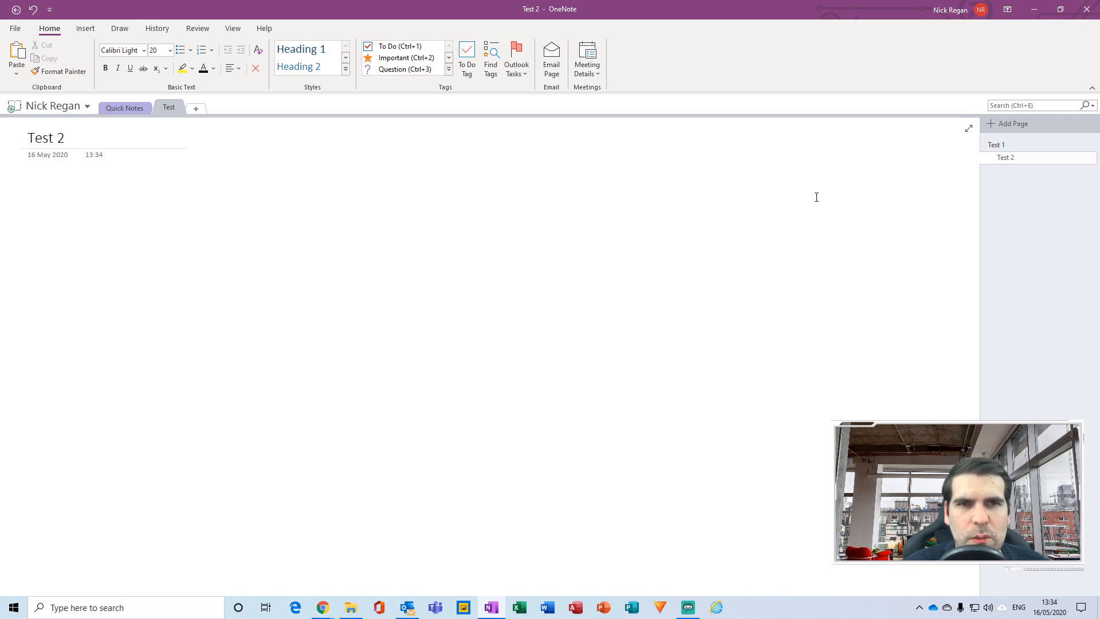
Open the Test 1 page and write the note "This is a test" beneath the title.
left_click(997, 146)
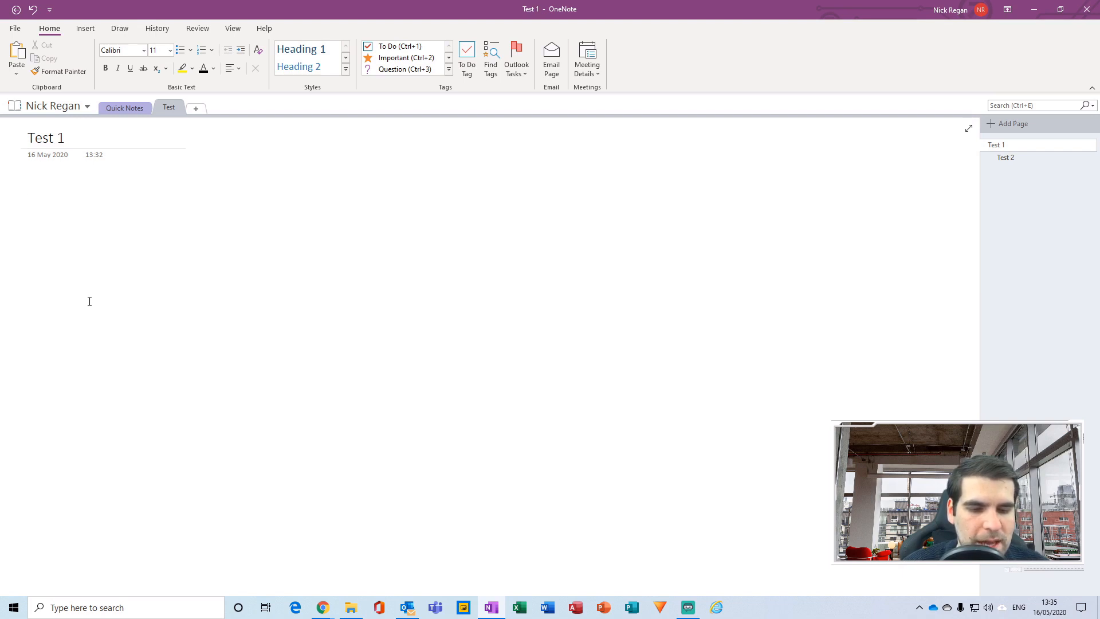
type("This ")
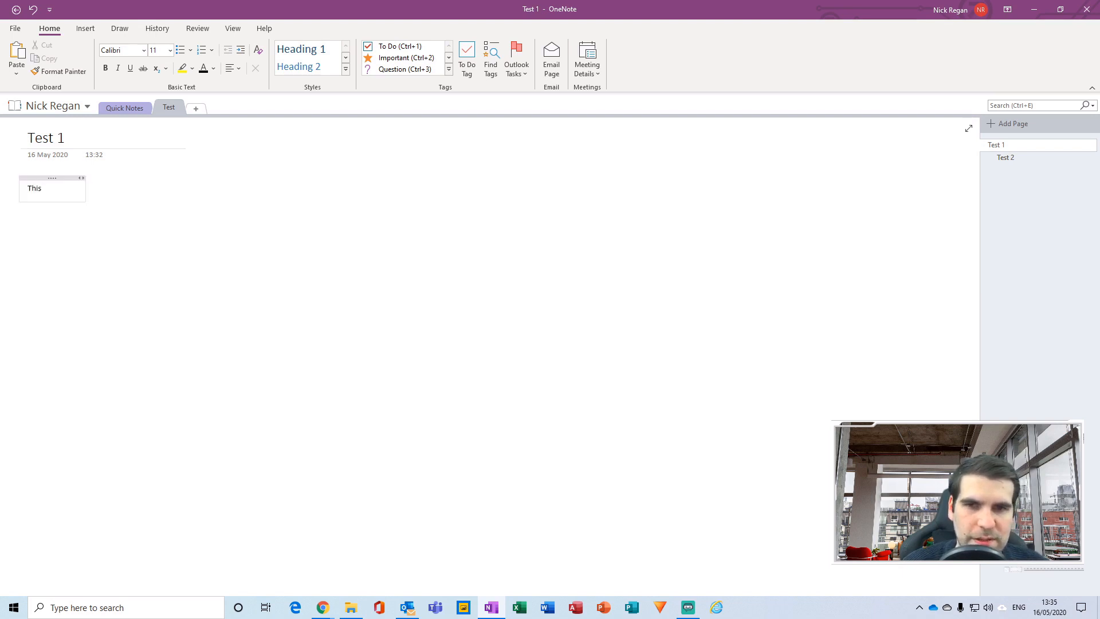
type("is a test")
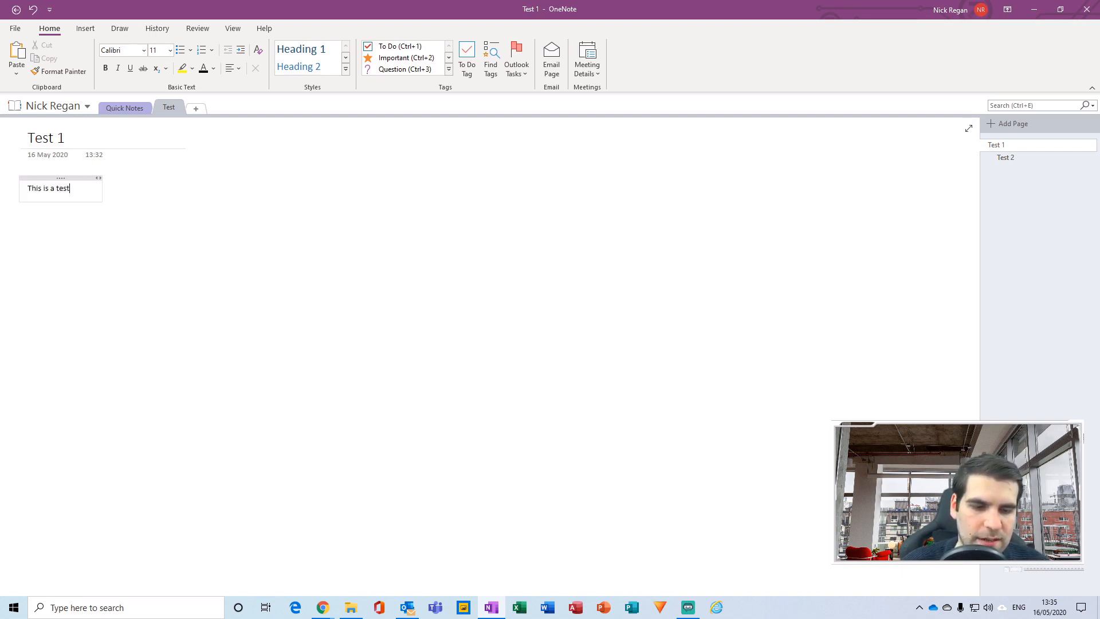
Add several blank lines below the "This is a test" text and remove them again.
key("Return")
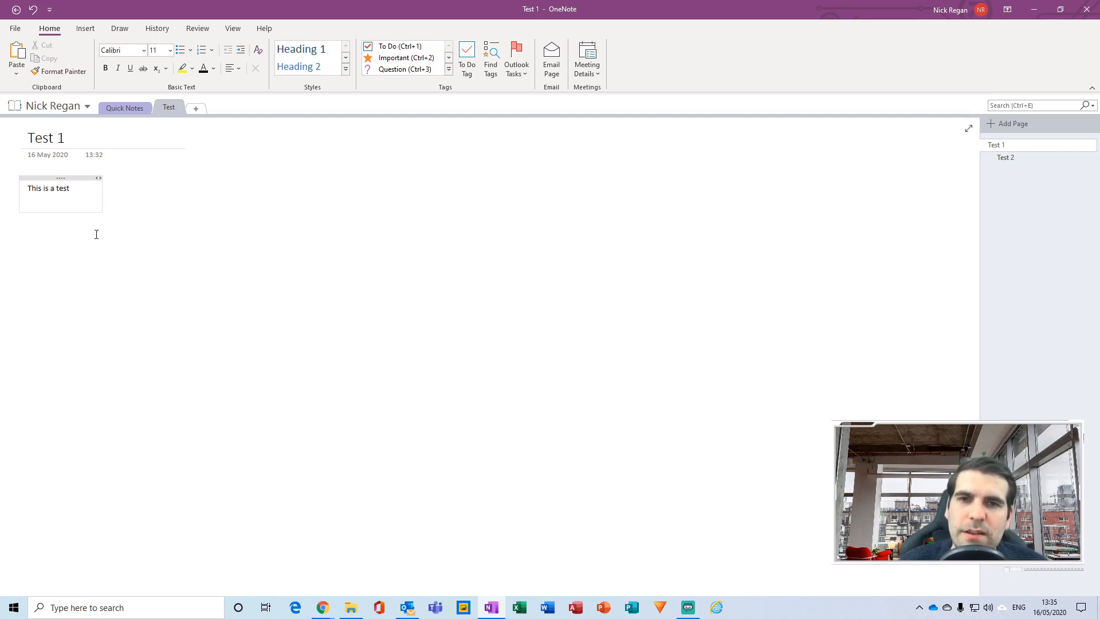
key("Return")
key("Return")
key("Return")
key("Return")
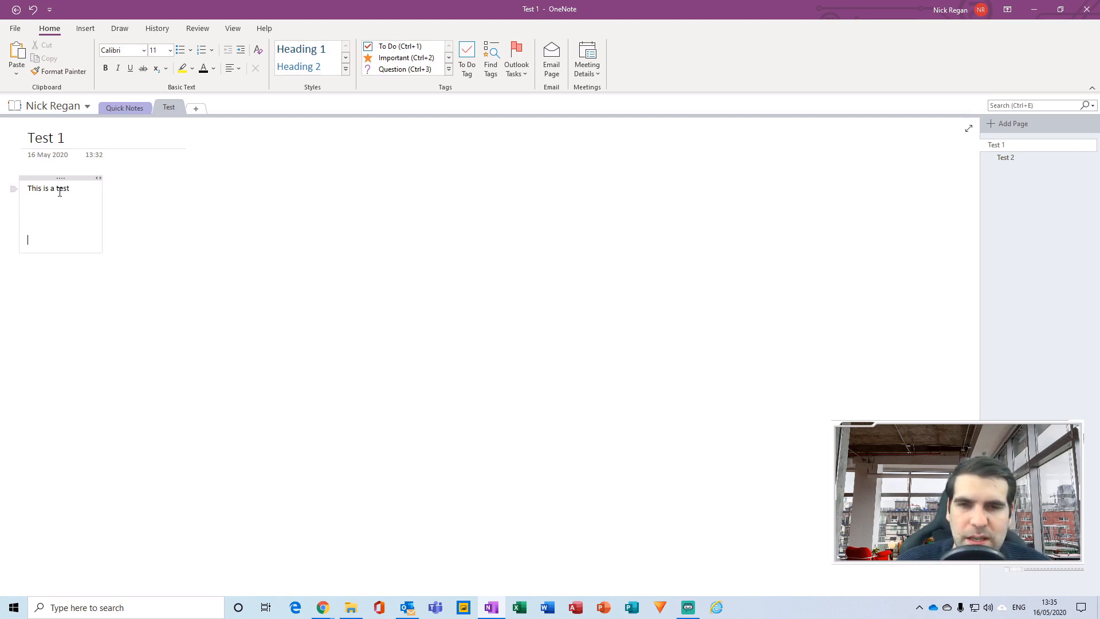
key("BackSpace")
key("BackSpace")
key("BackSpace")
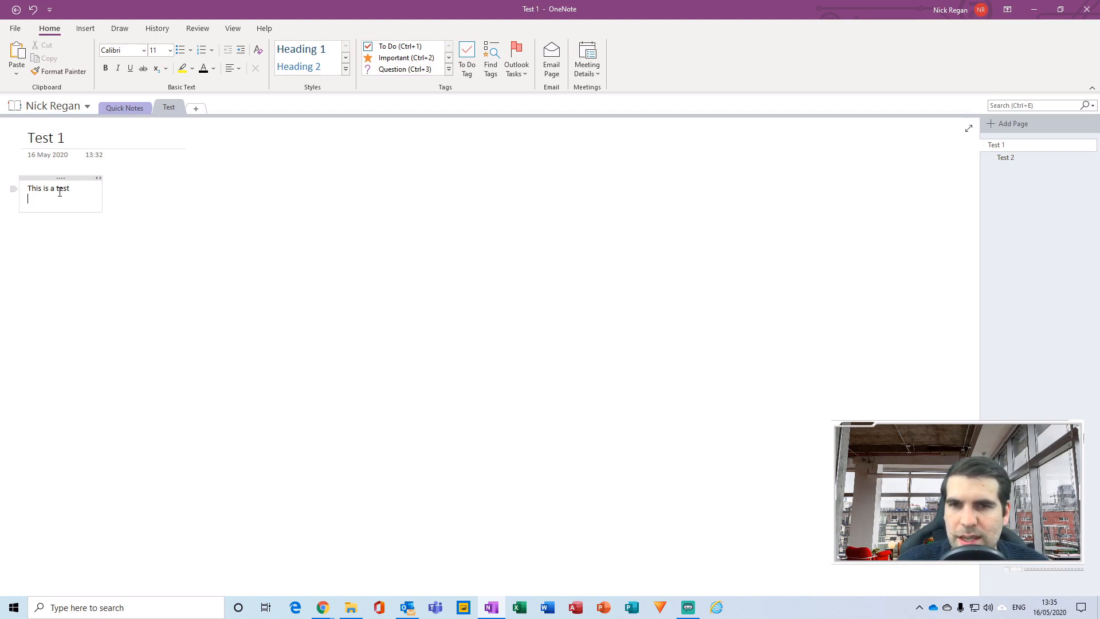
key("BackSpace")
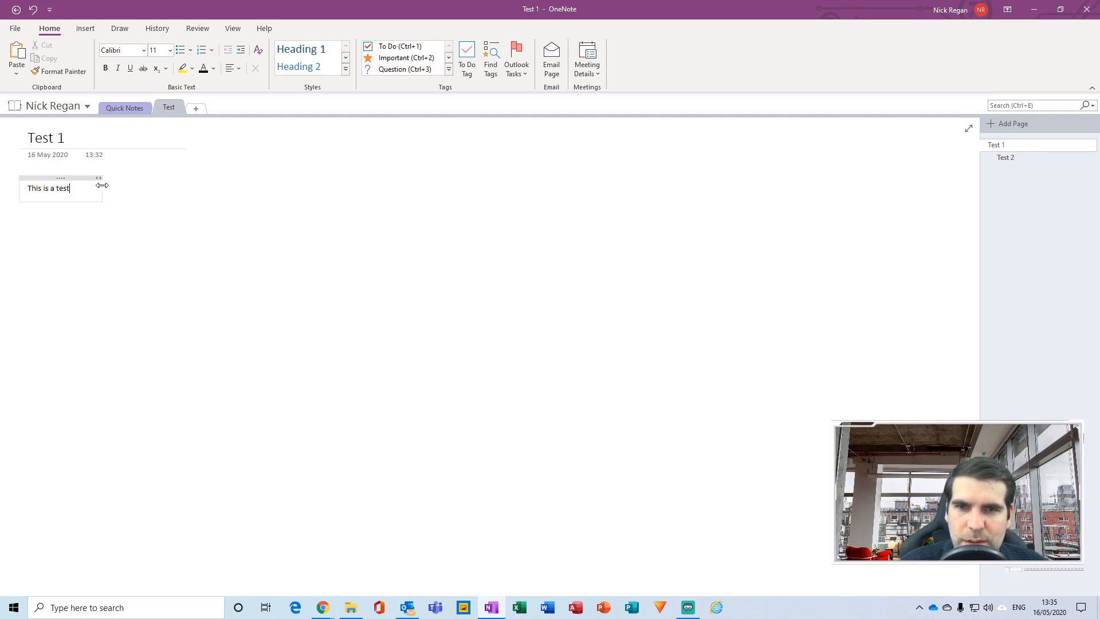
Widen the "This is a test" note container and move it across the page and back beneath the title.
left_click_drag(48, 177, 373, 195)
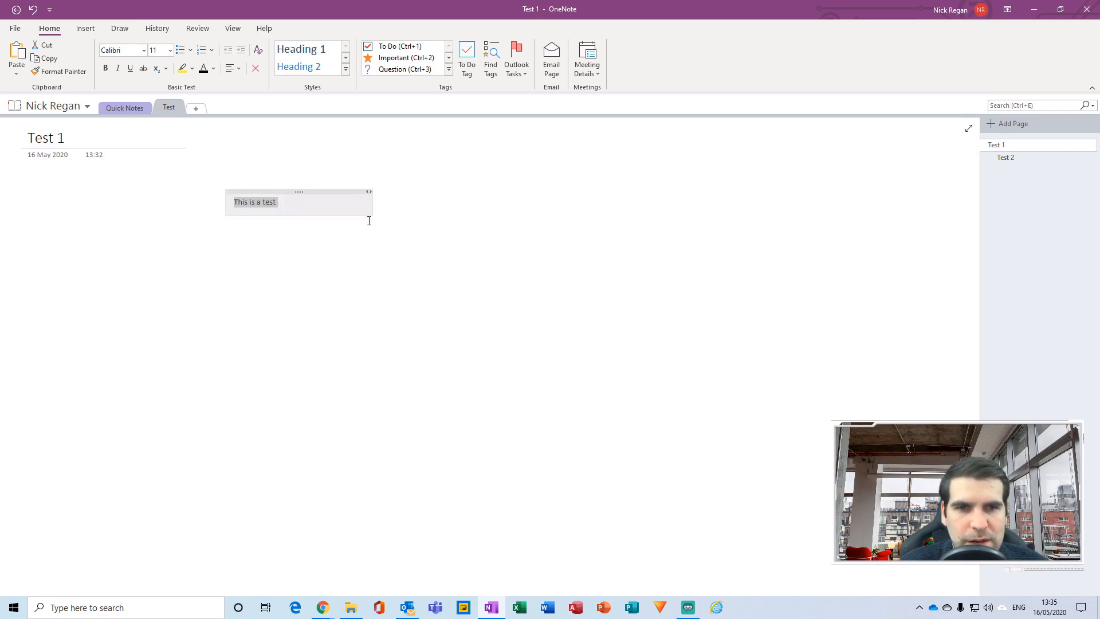
left_click_drag(305, 190, 84, 176)
left_click(85, 186)
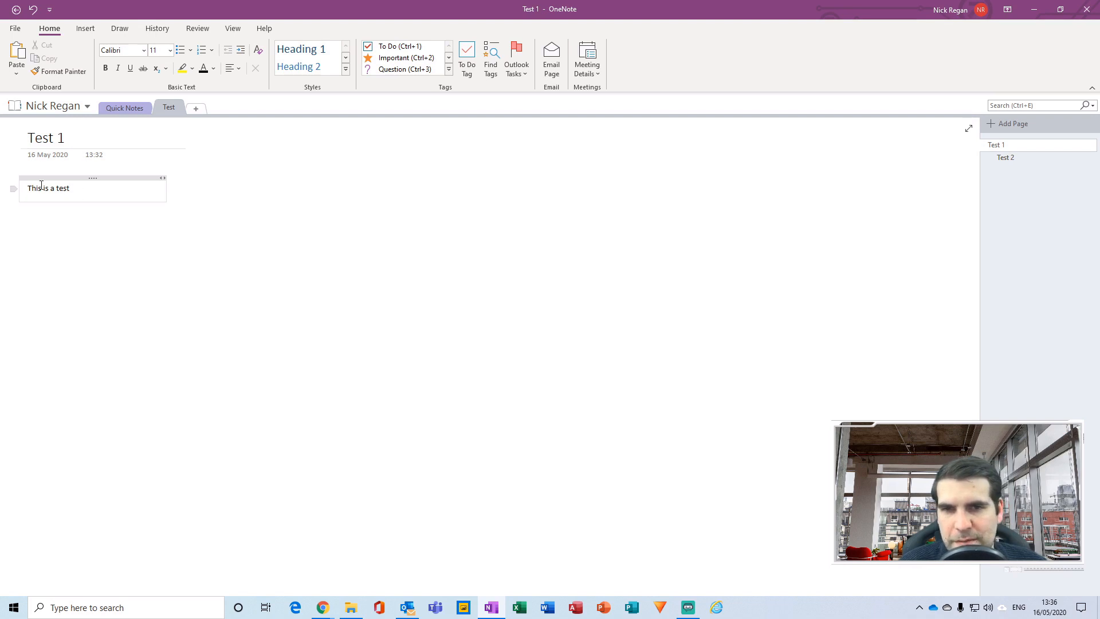
left_click(55, 237)
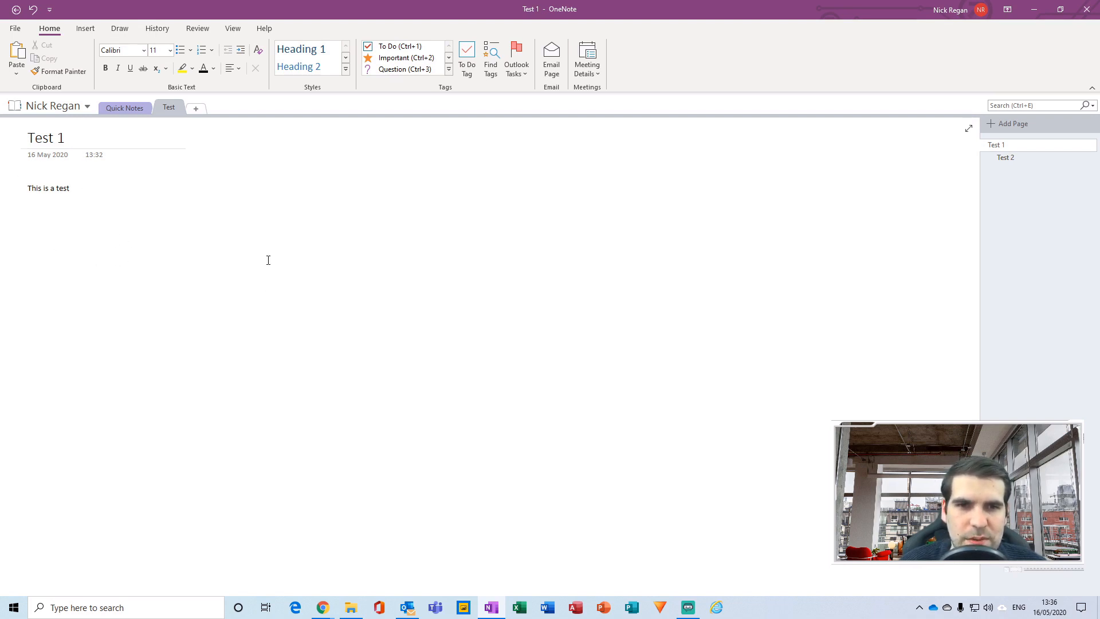
Add a second, separate note reading "This is another test" level with the first note on the Test 1 page.
left_click(495, 189)
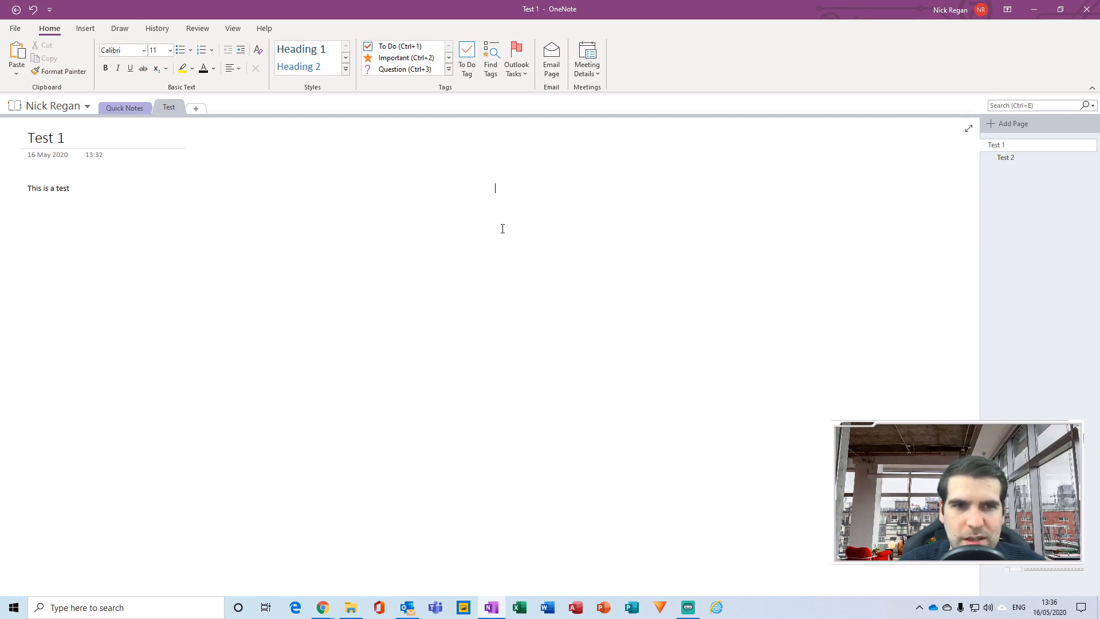
type("This is another")
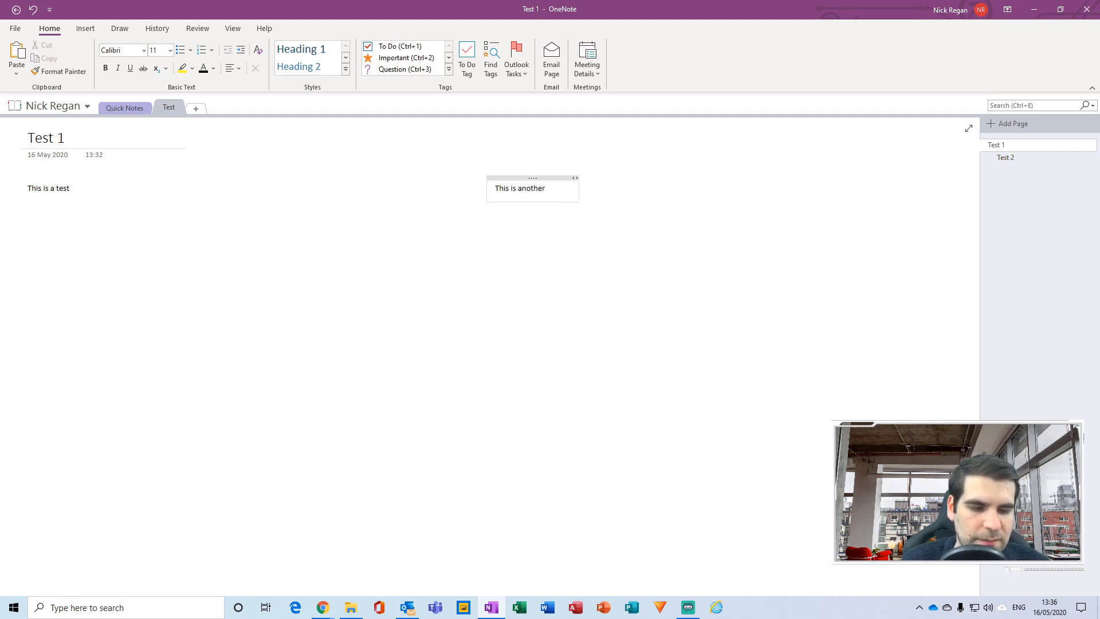
type(" test")
key("Return")
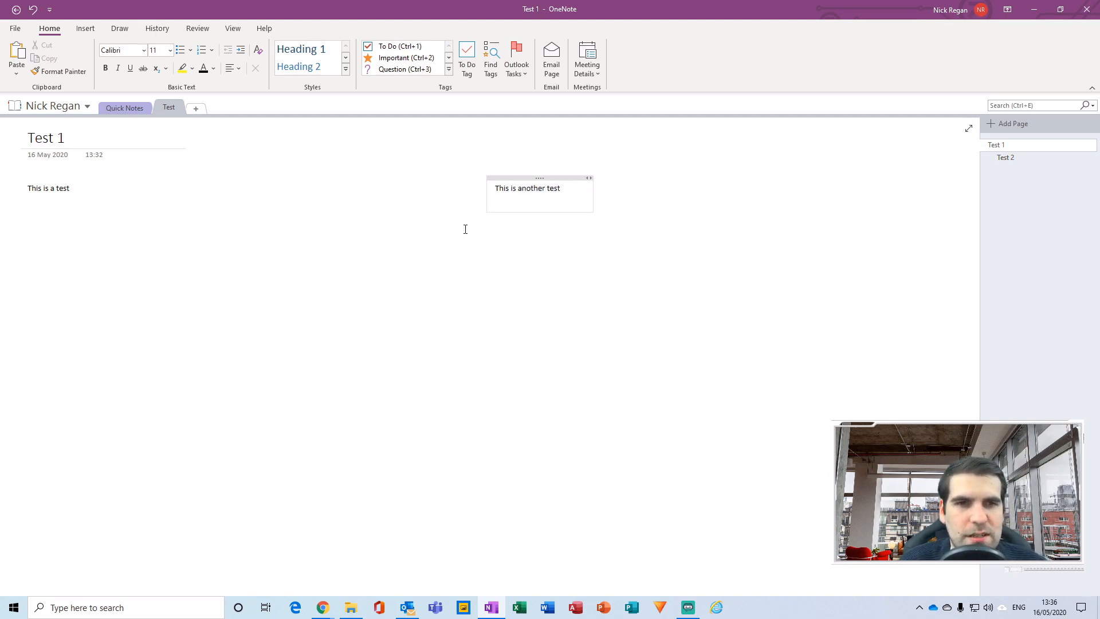
Move the "This is another test" container closer to the first note, keeping both at the same height.
left_click_drag(482, 189, 492, 190)
mouse_move(69, 177)
left_mouse_down()
mouse_move(128, 218)
mouse_move(72, 177)
left_mouse_up()
left_click_drag(492, 189, 396, 179)
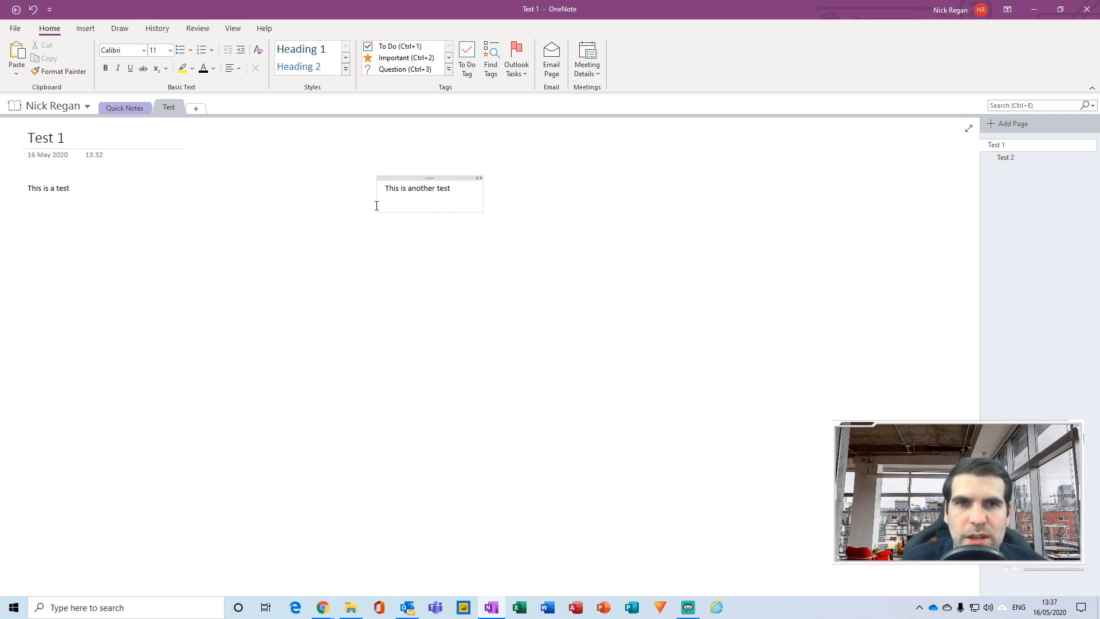
Select the second note's text, its whole container and the first note's container in turn.
left_click(400, 197)
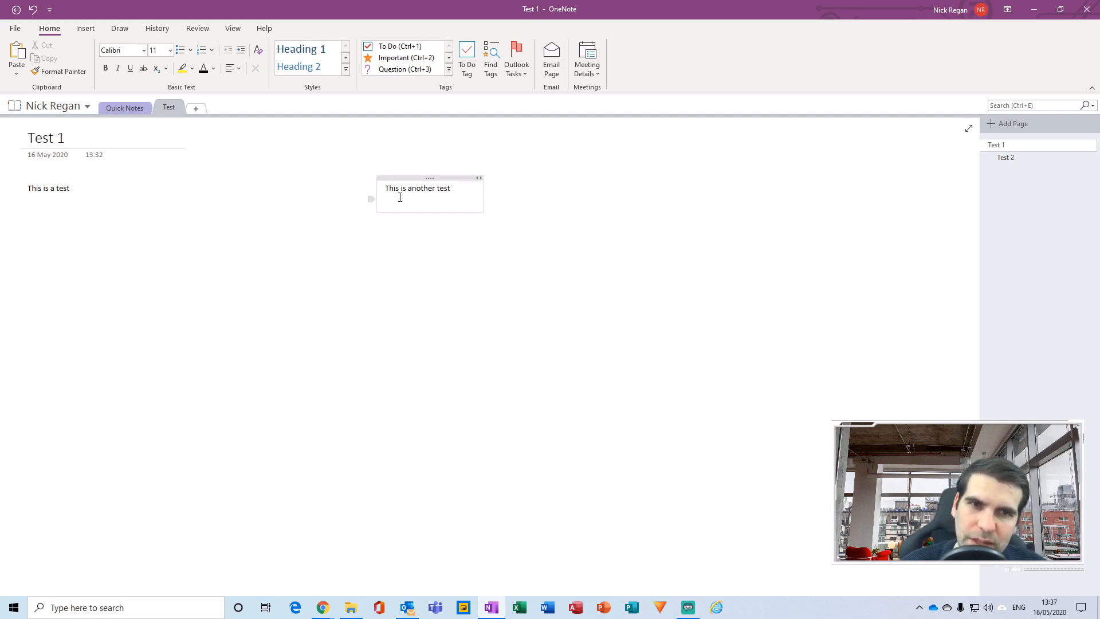
left_click_drag(477, 190, 376, 188)
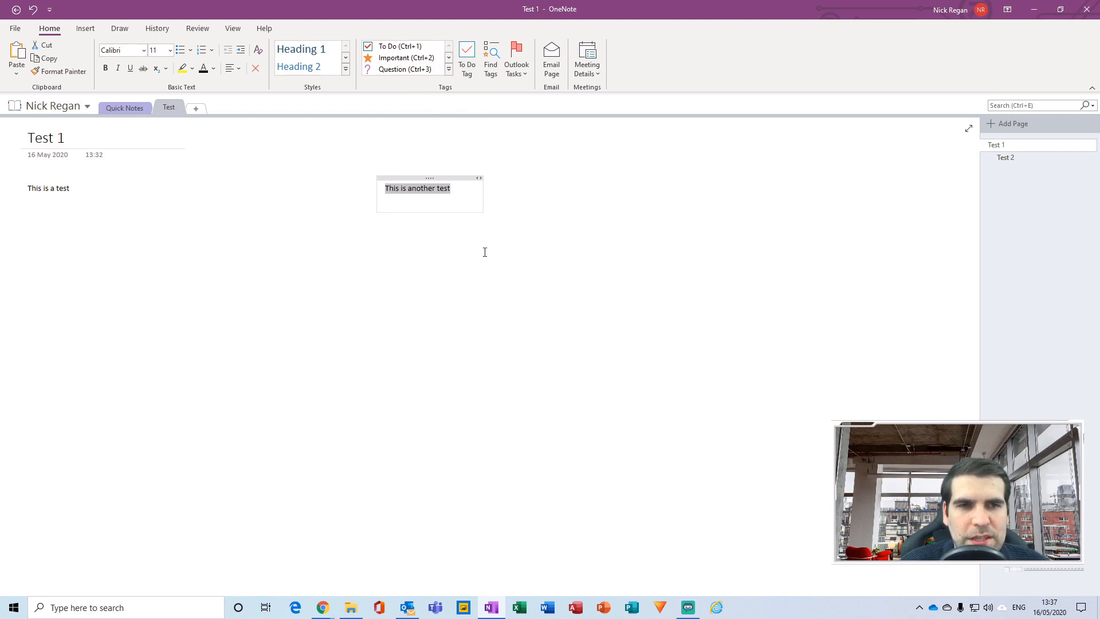
left_click(427, 178)
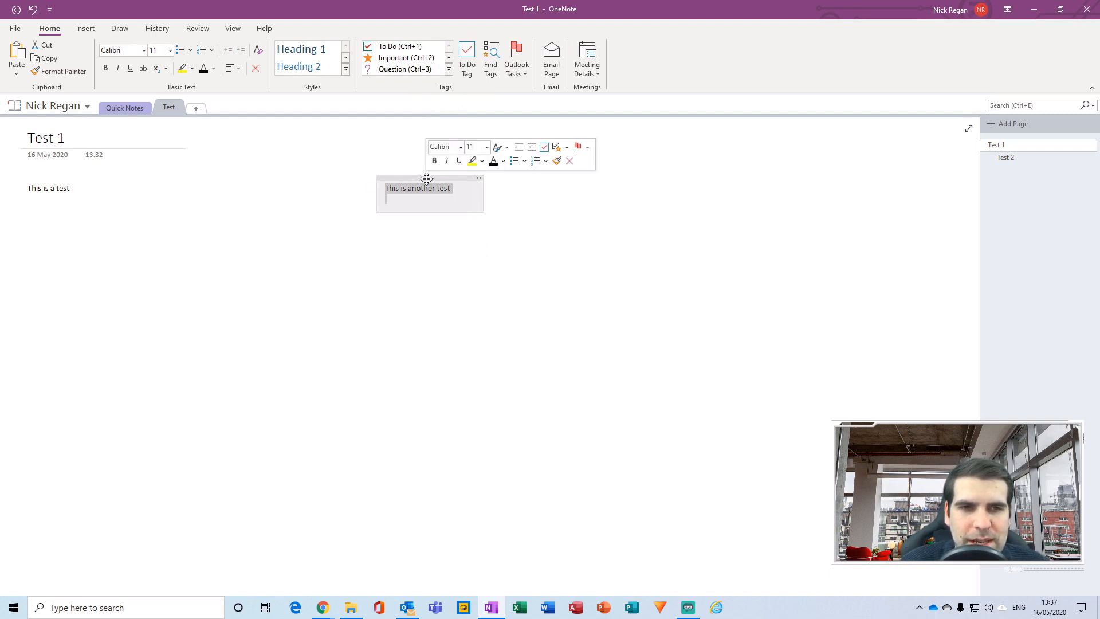
left_click(66, 178)
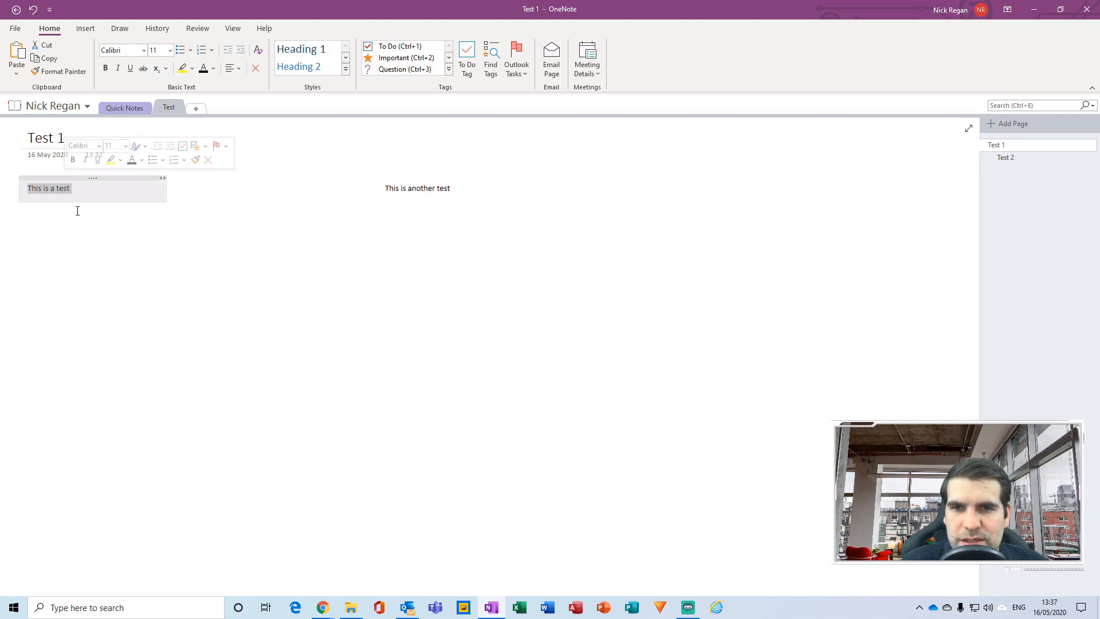
Apply the To Do tag to the "This is another test" note and tick and untick its checkbox.
left_click(412, 178)
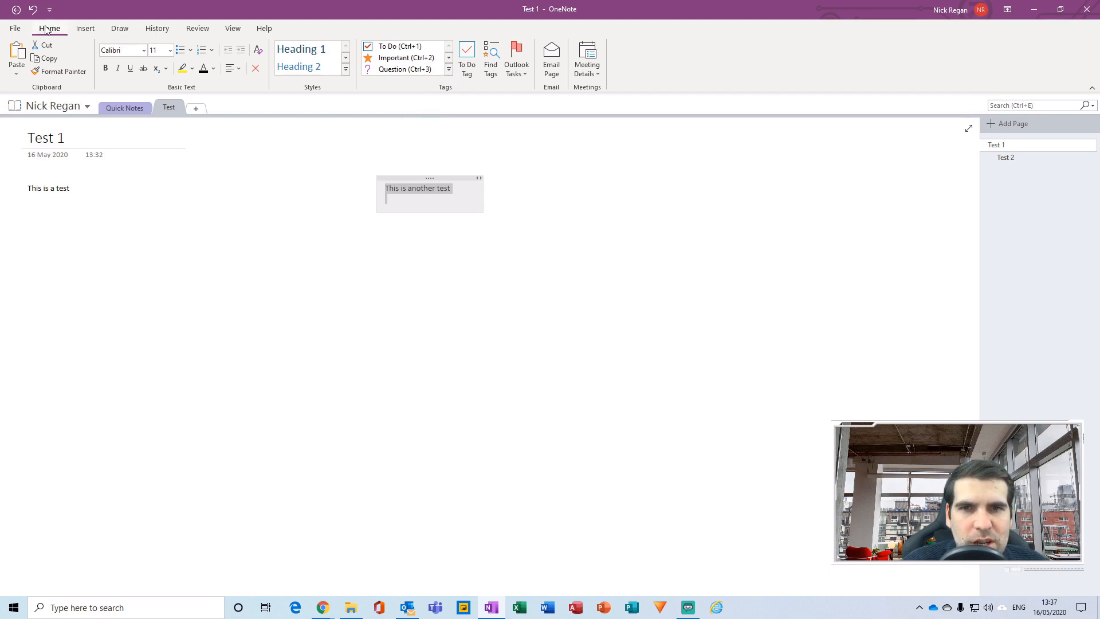
left_click(449, 70)
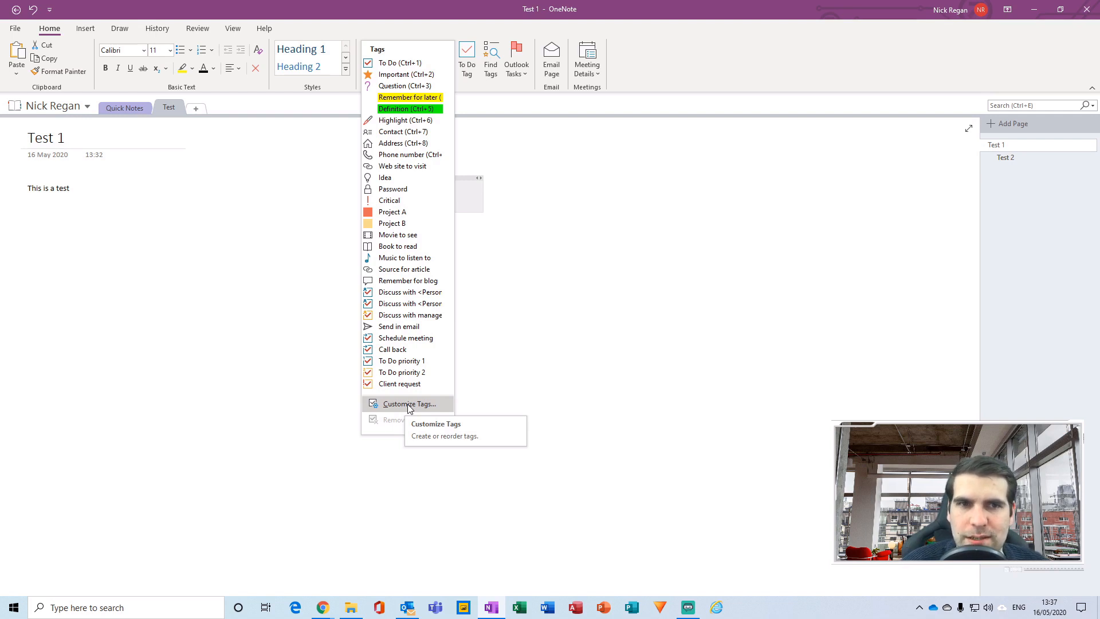
left_click(405, 63)
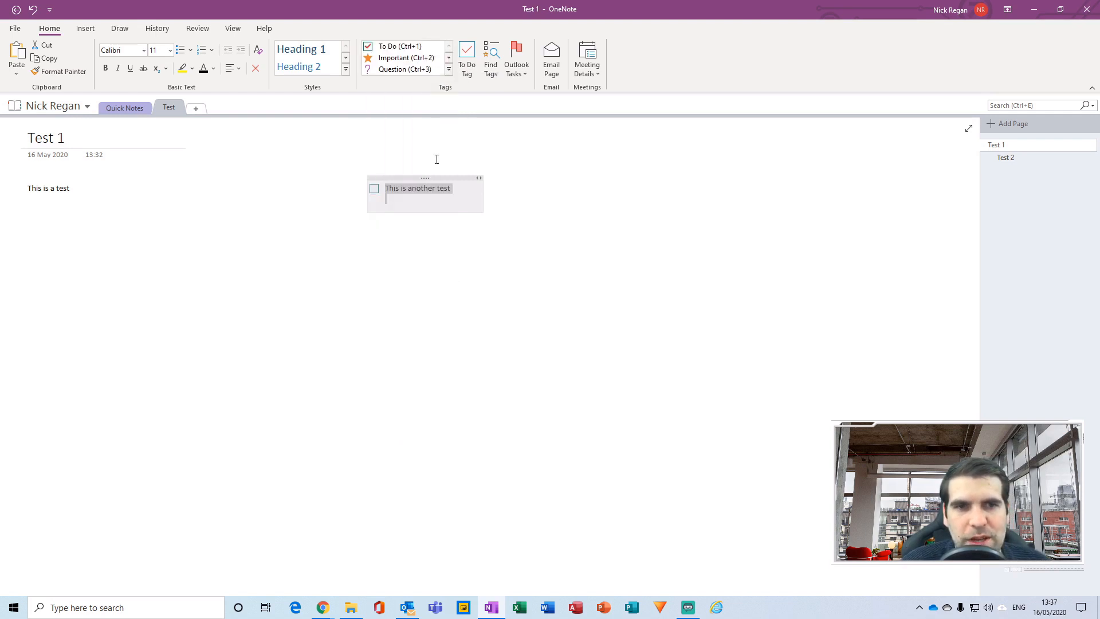
left_click(456, 190)
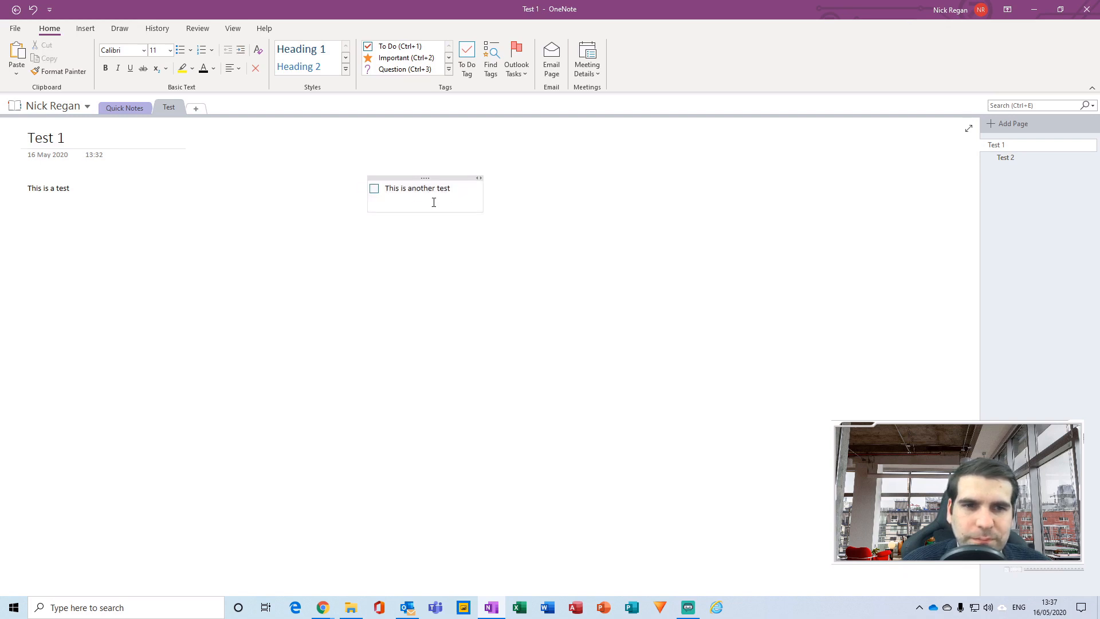
left_click(372, 192)
left_click(373, 191)
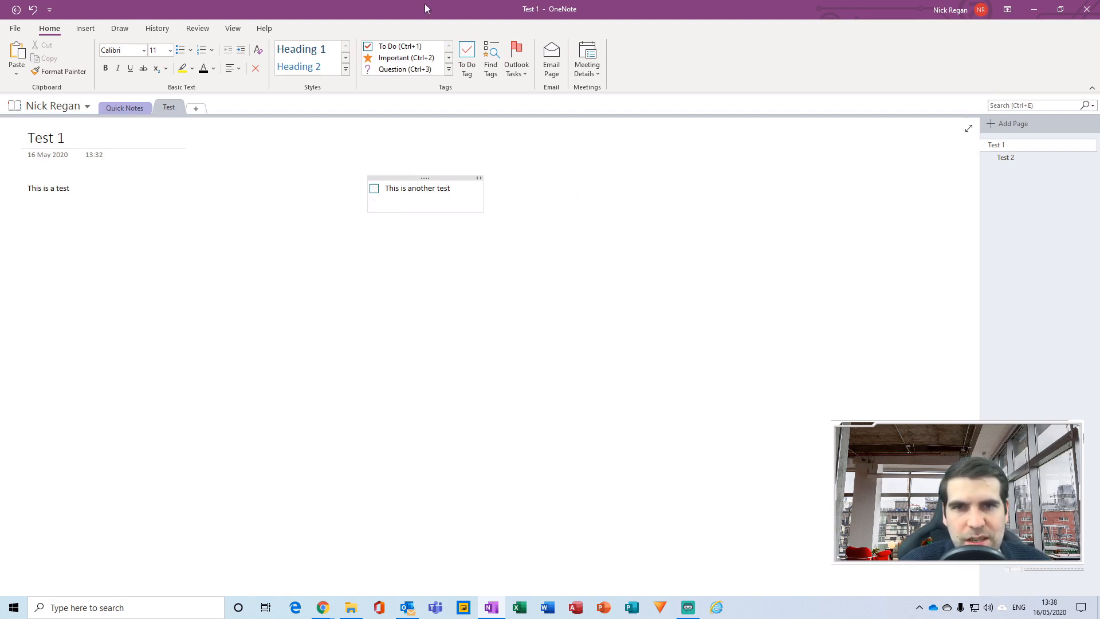
Flag the whole "This is another test" note as an Outlook task for Today.
left_click(525, 78)
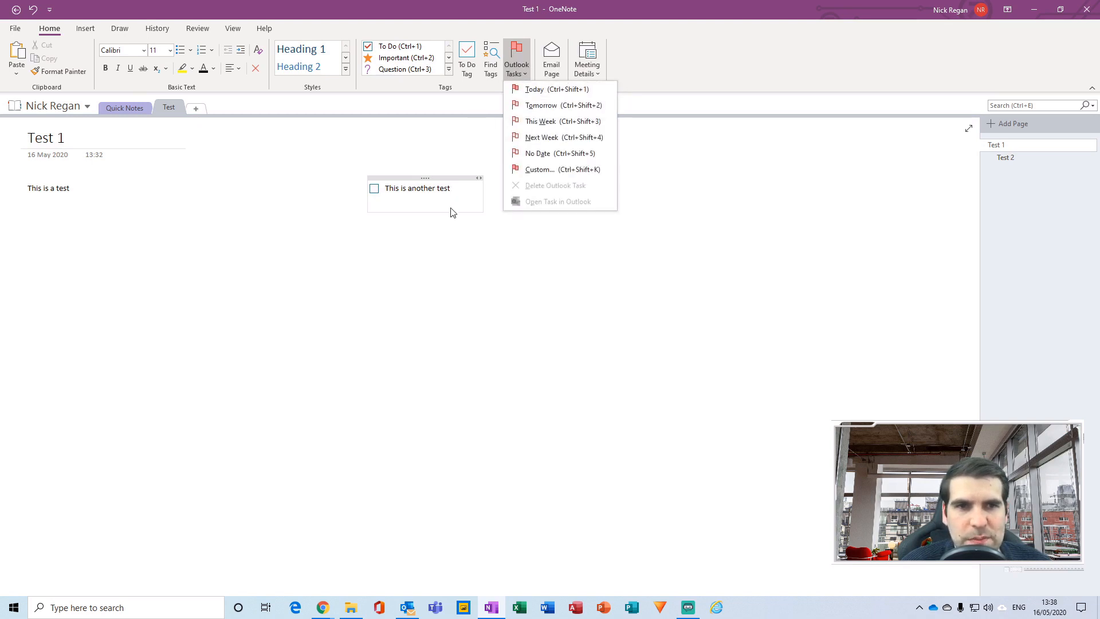
left_click(439, 179)
left_click(439, 178)
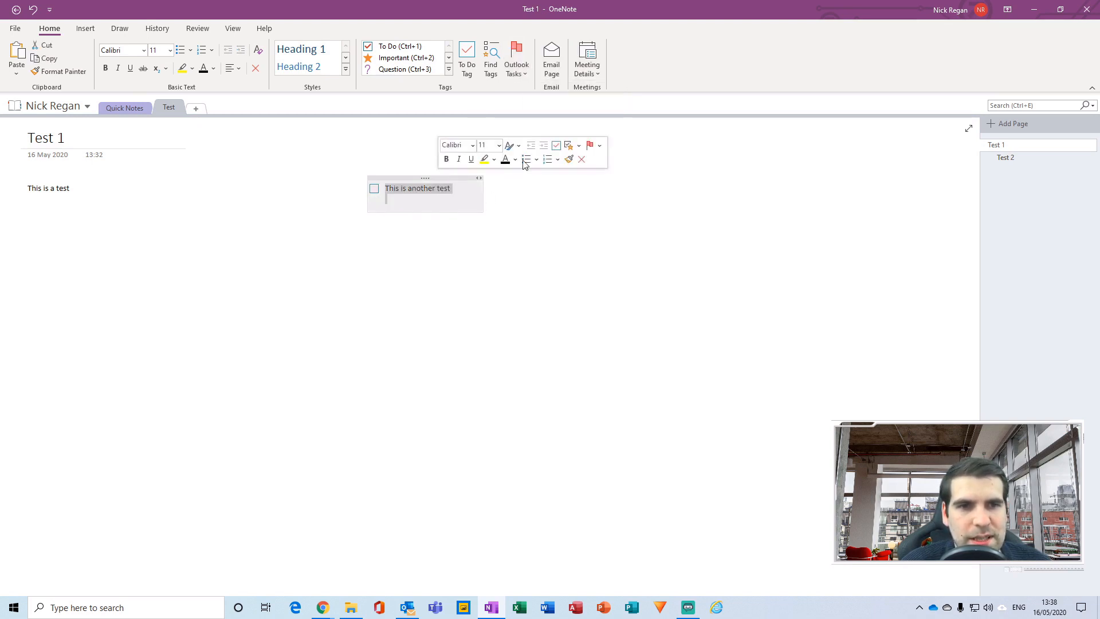
left_click(524, 74)
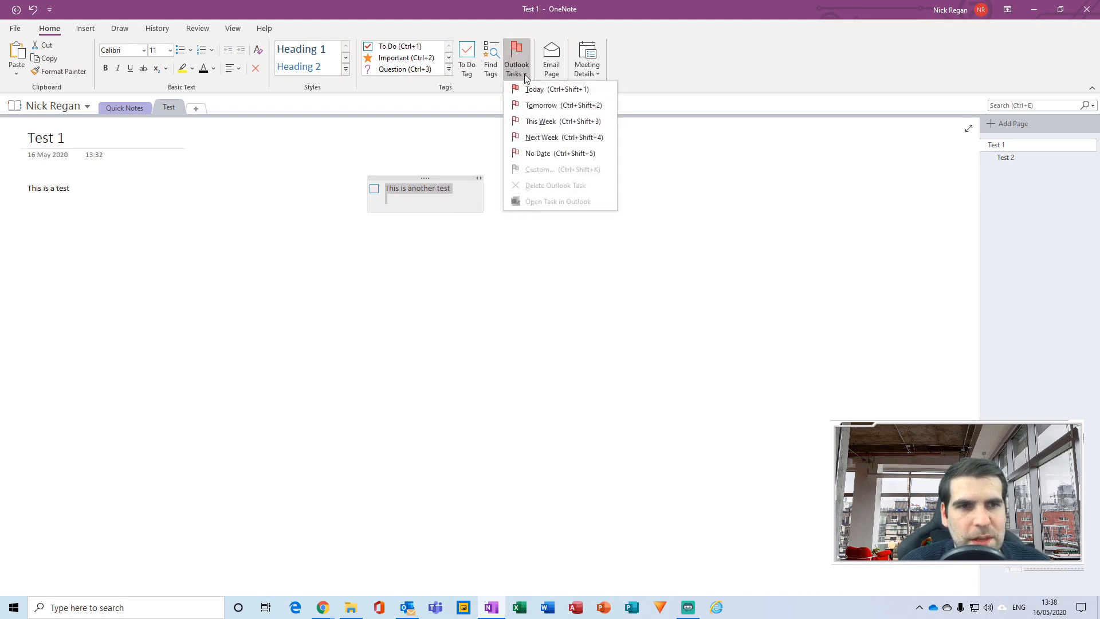
left_click(563, 90)
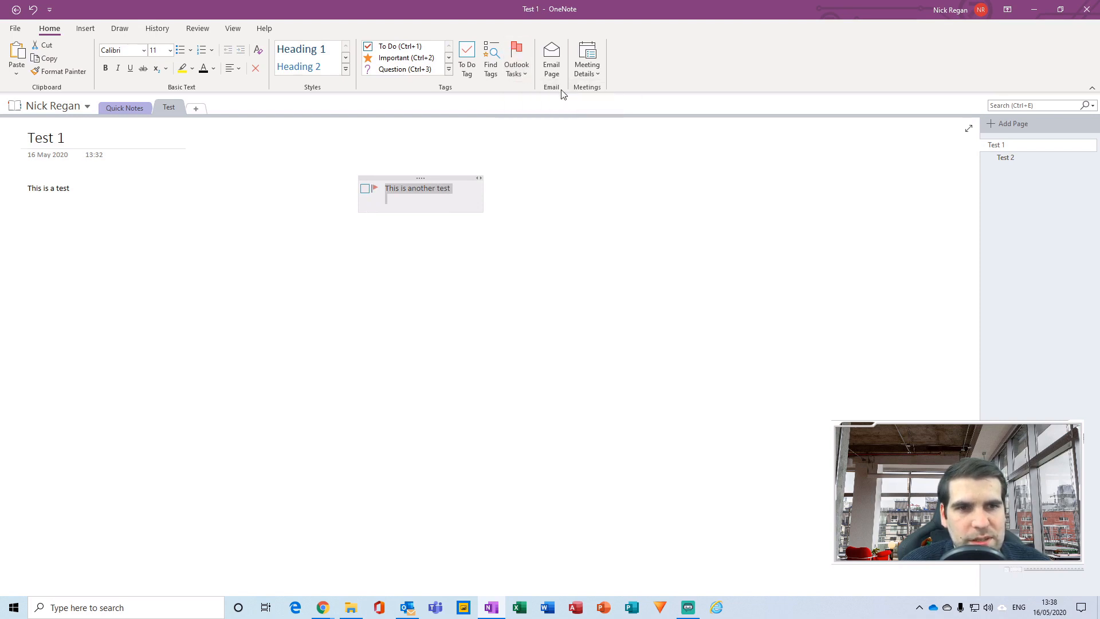
left_click(503, 219)
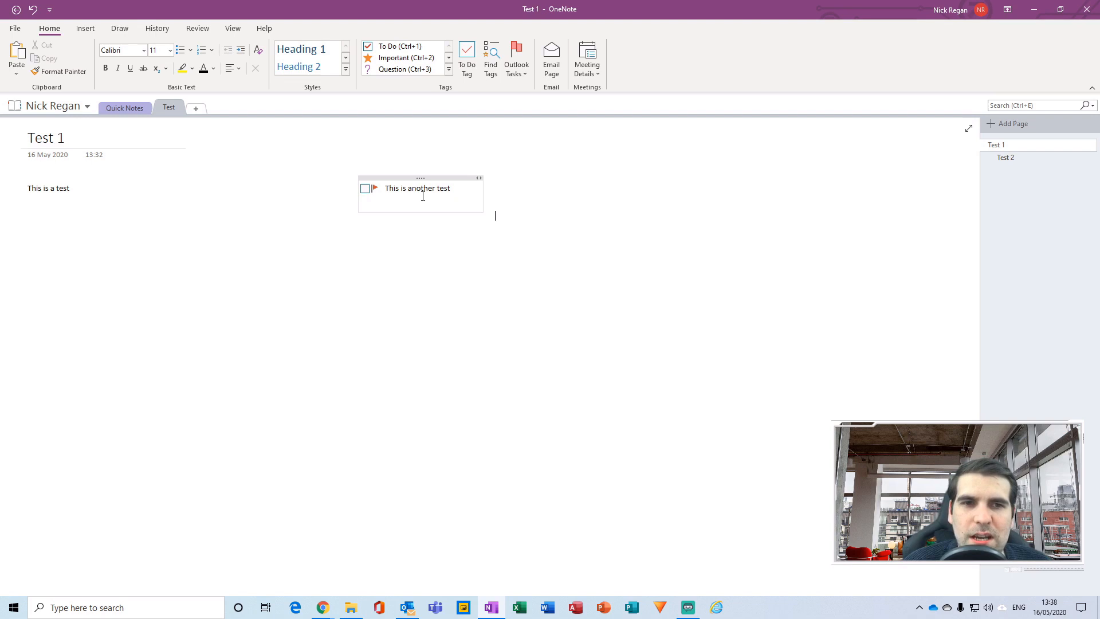
Switch to Outlook, check its to-do list for the "This is another test" task, and return to the Test 1 page in OneNote.
left_click_drag(452, 189, 363, 185)
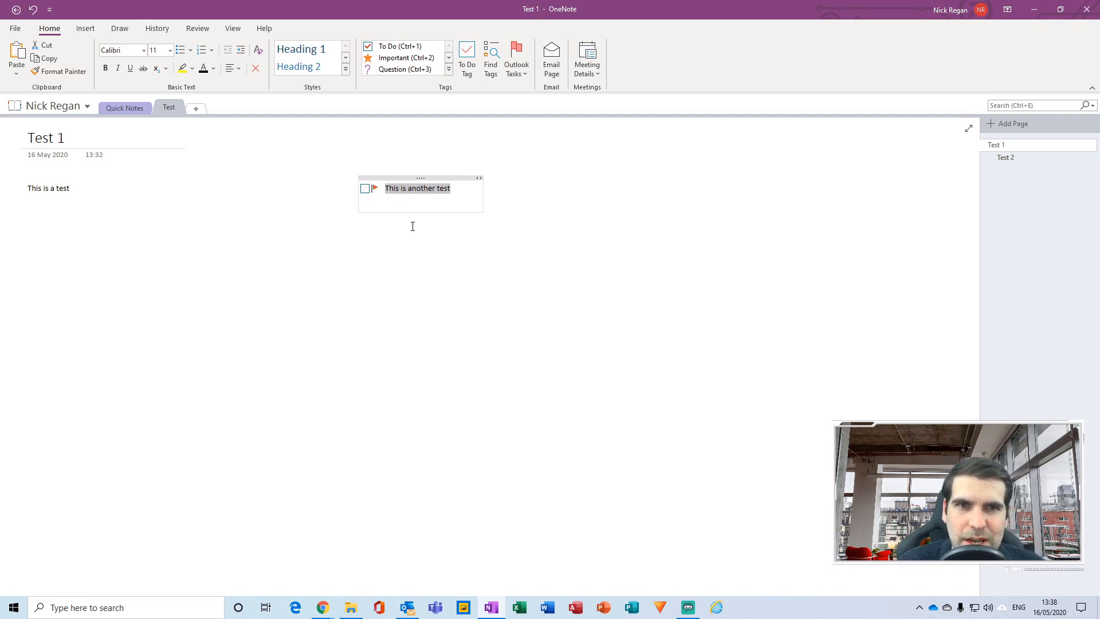
left_click(408, 607)
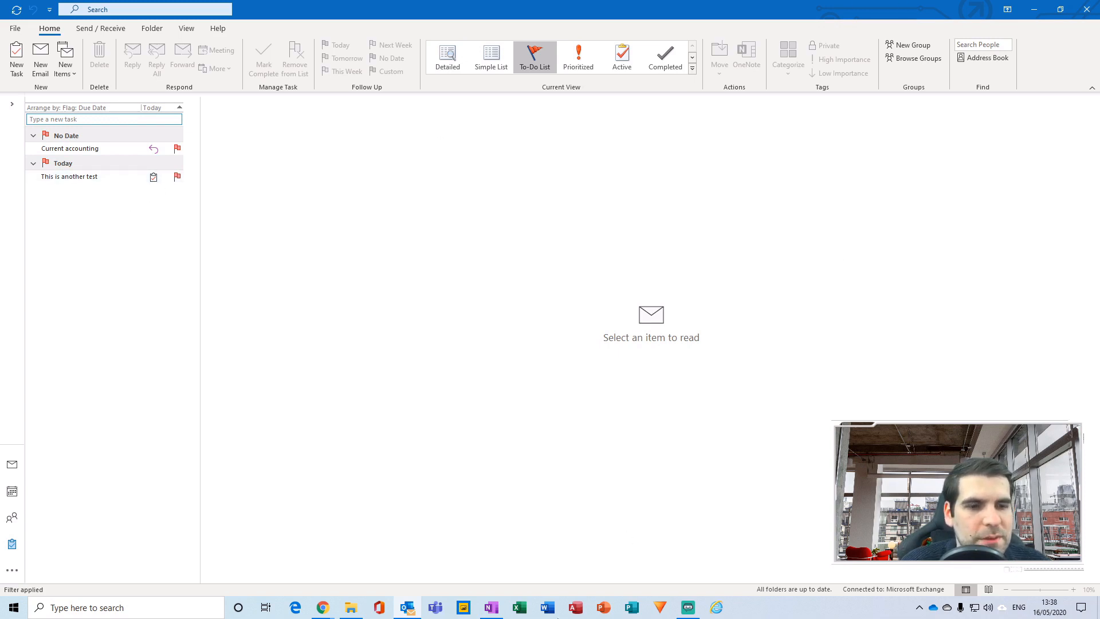
left_click(491, 607)
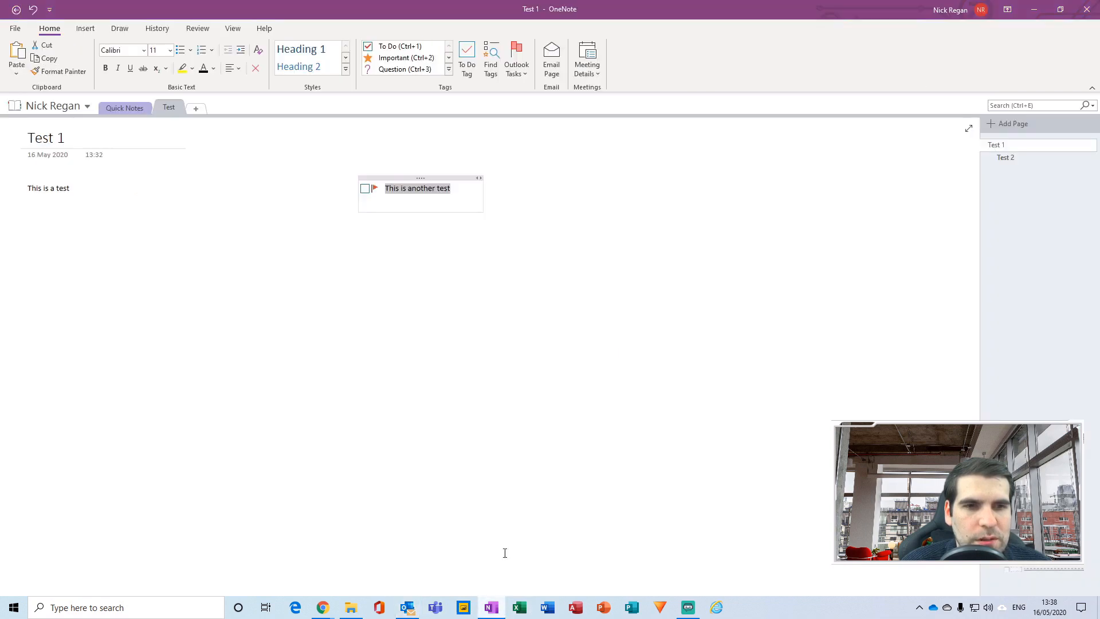
left_click(408, 272)
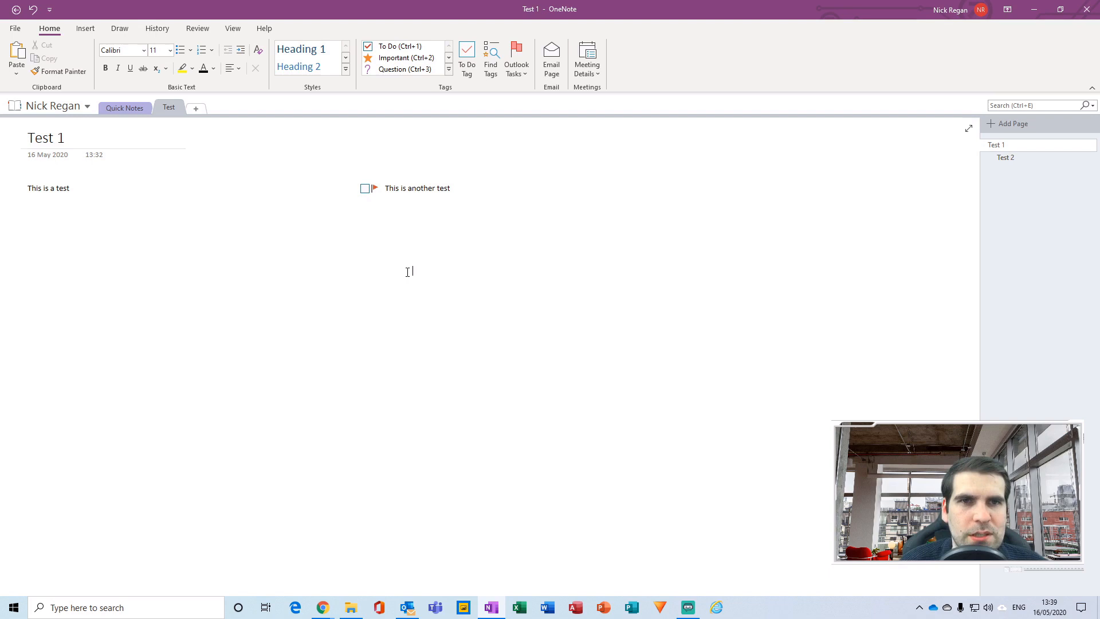
left_click(407, 272)
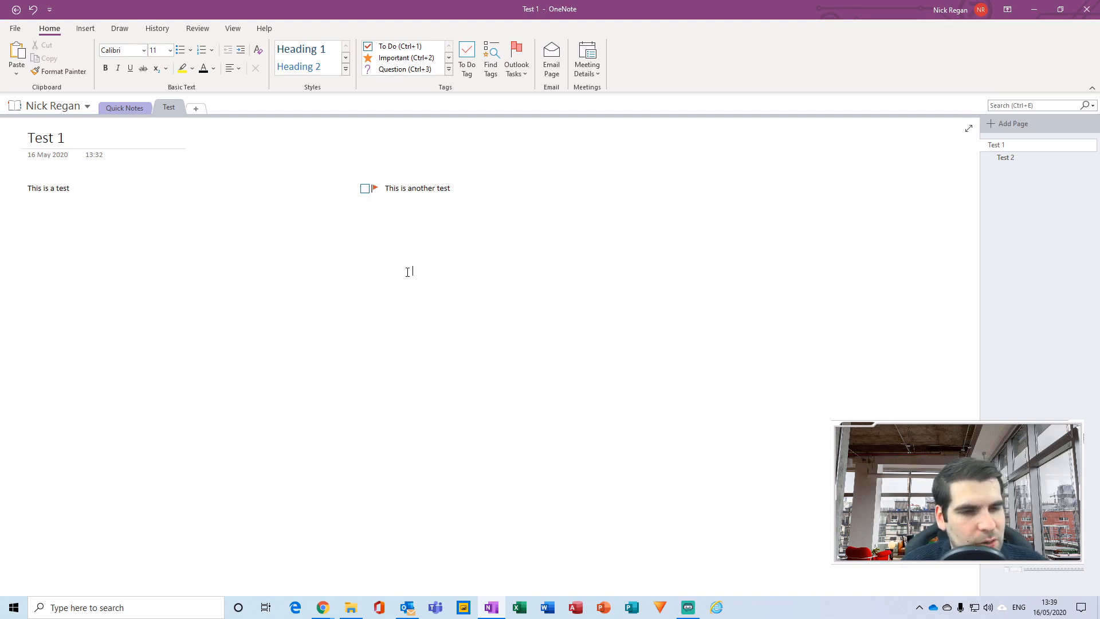